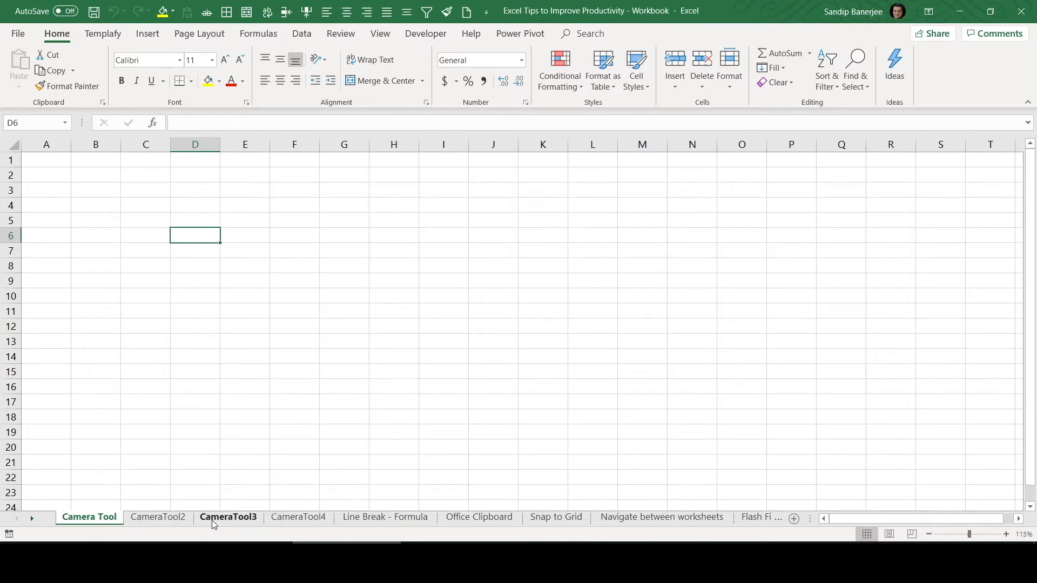
Review the tables on the CameraTool2, CameraTool3 and CameraTool4 sheets, then return to the Camera Tool sheet
{"action": "left_click", "coordinate": [173, 519]}
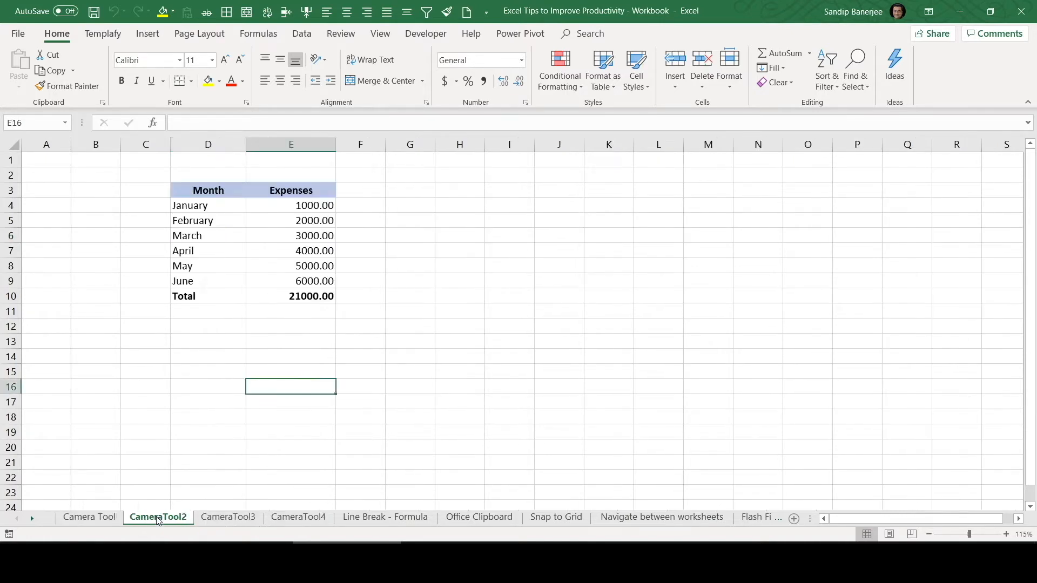
{"action": "left_click", "coordinate": [229, 517]}
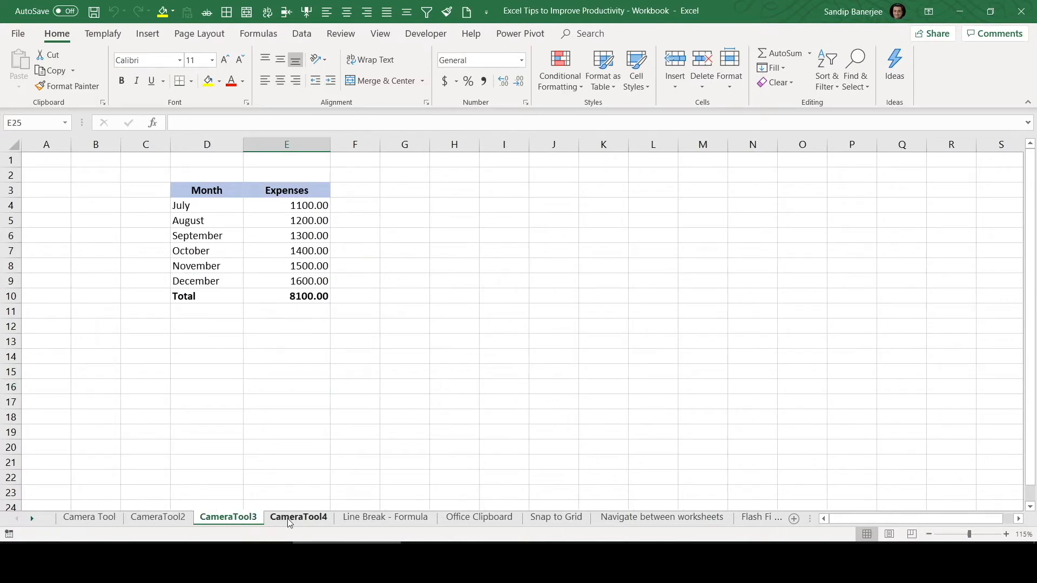
{"action": "left_click", "coordinate": [287, 518]}
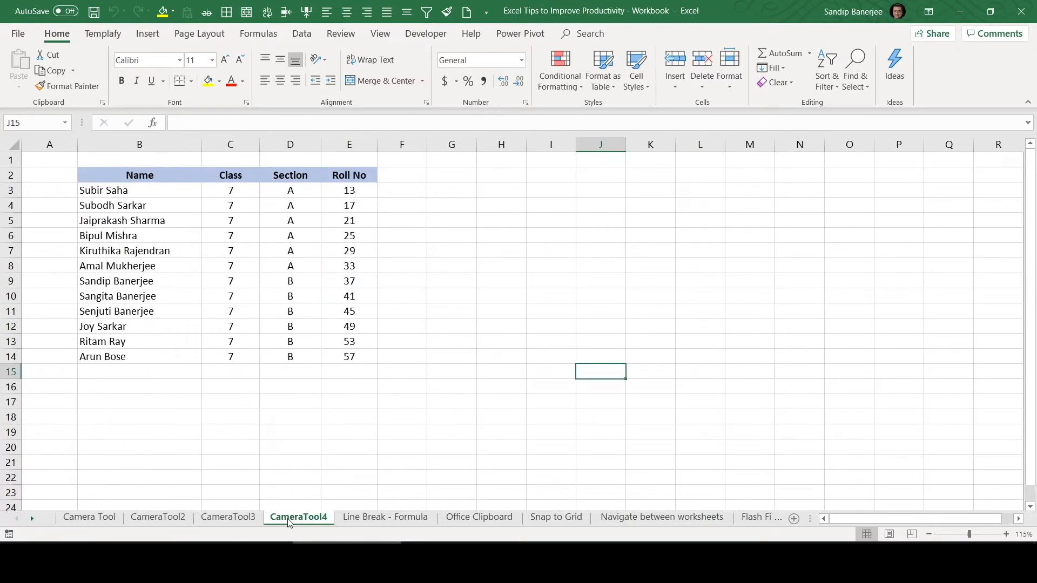
{"action": "left_click", "coordinate": [143, 519]}
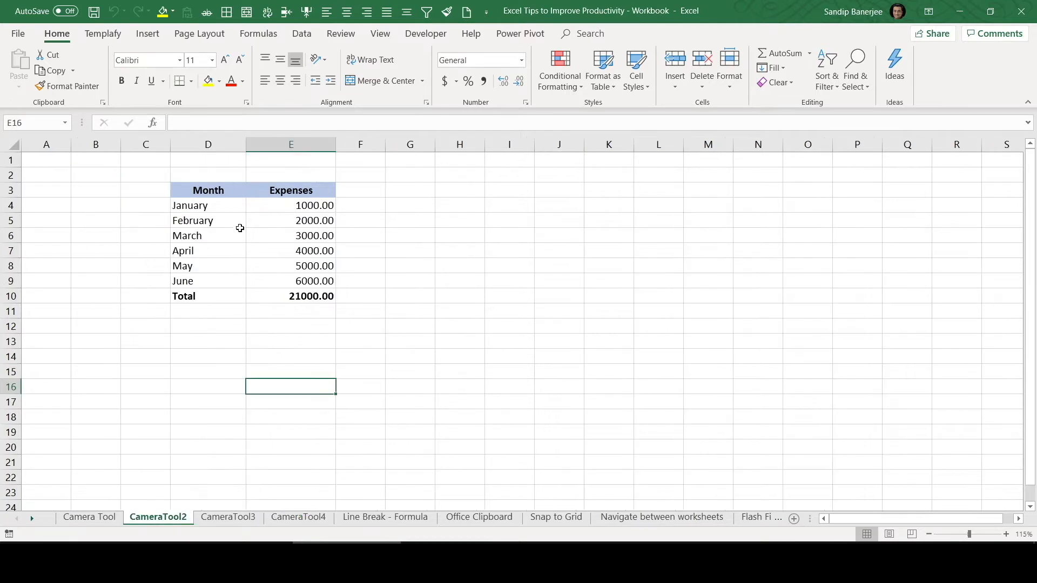
{"action": "left_click", "coordinate": [212, 519]}
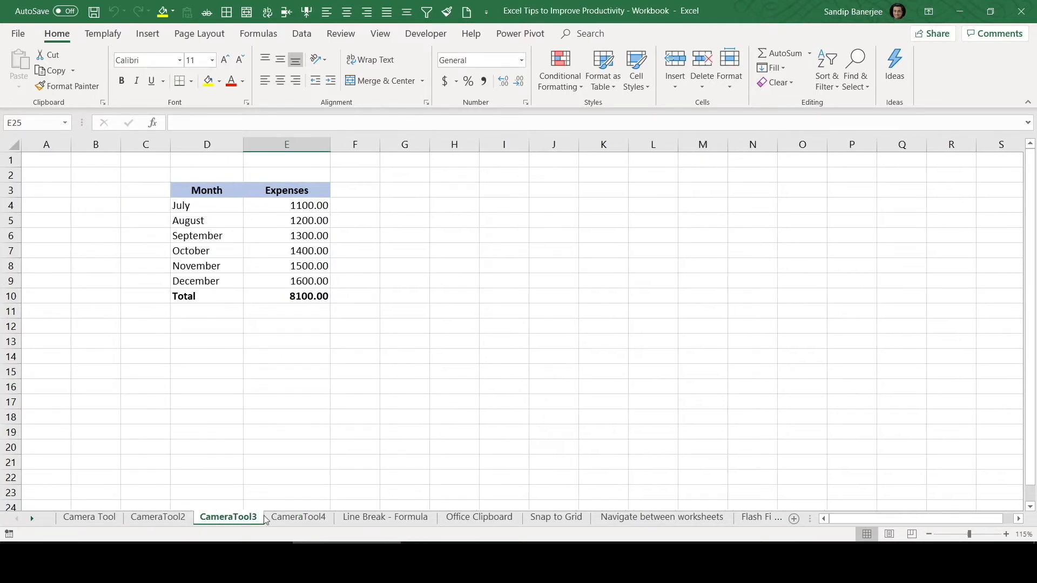
{"action": "left_click", "coordinate": [296, 520]}
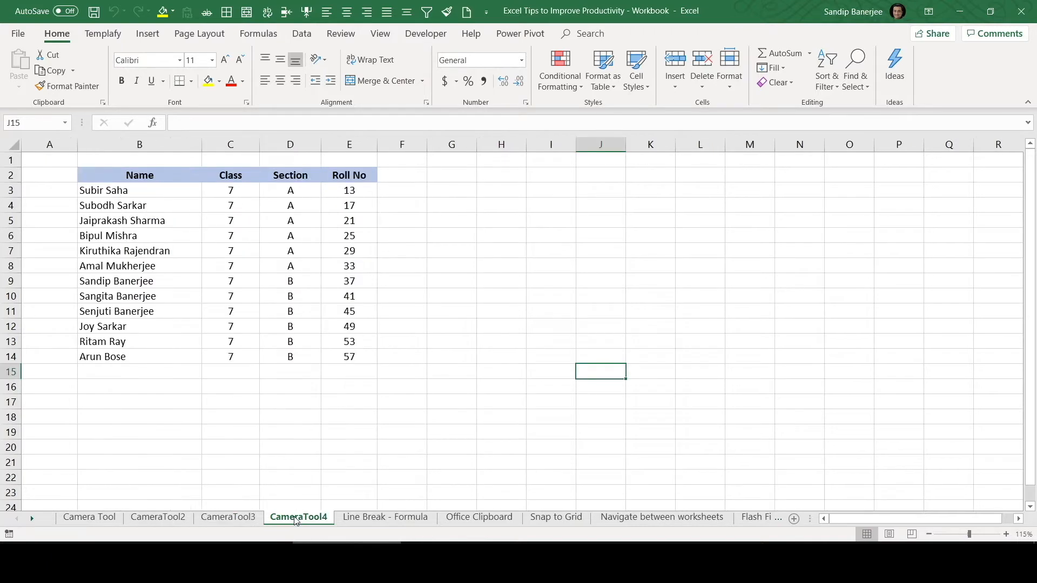
{"action": "left_click", "coordinate": [158, 519]}
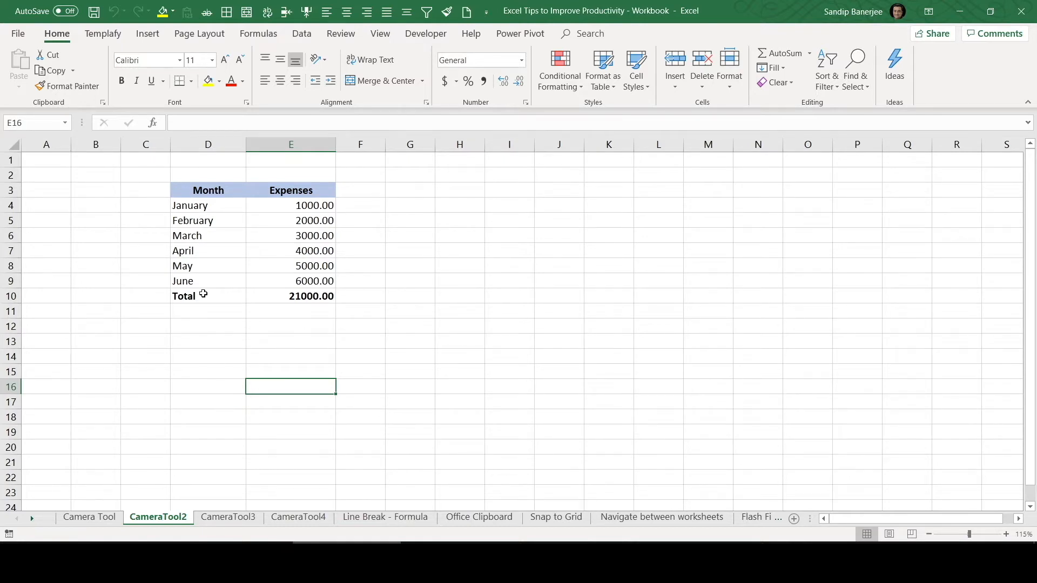
{"action": "left_click", "coordinate": [233, 197]}
{"action": "left_click_drag", "start_coordinate": [233, 198], "coordinate": [316, 298]}
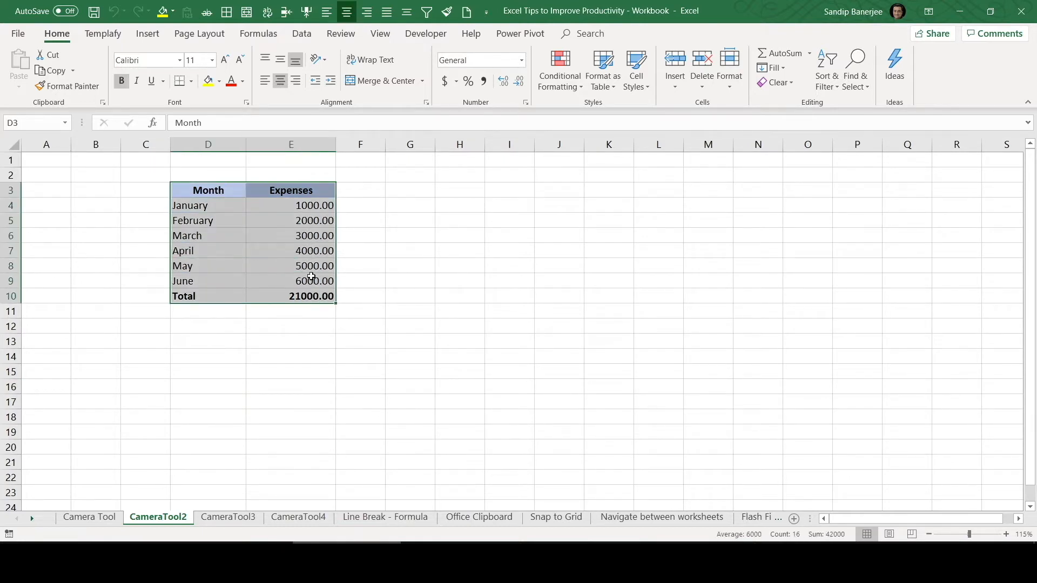
{"action": "left_click", "coordinate": [100, 522]}
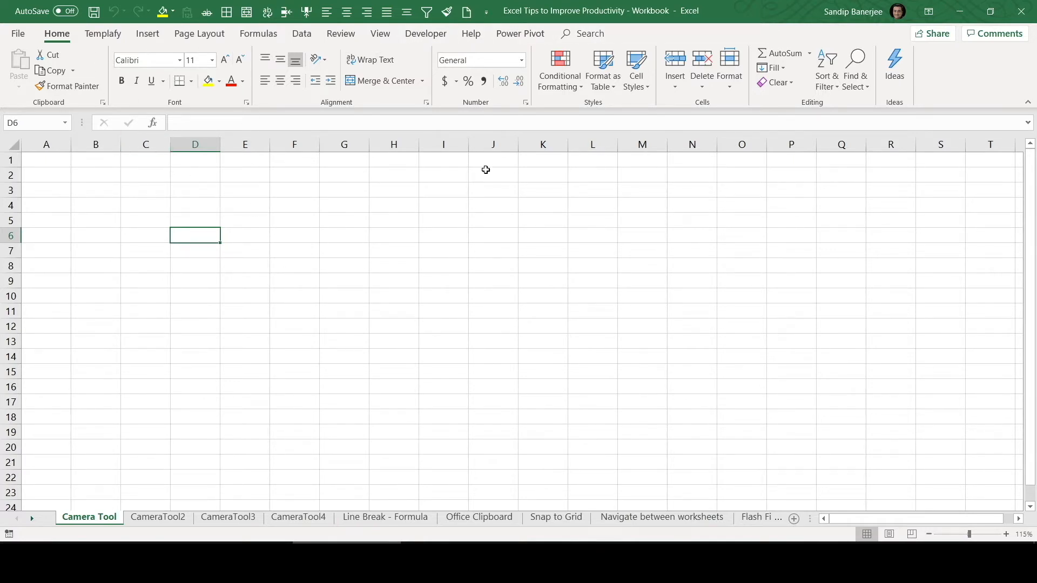
Add the Camera command from All Commands to the Quick Access Toolbar for all documents
{"action": "left_click", "coordinate": [486, 13]}
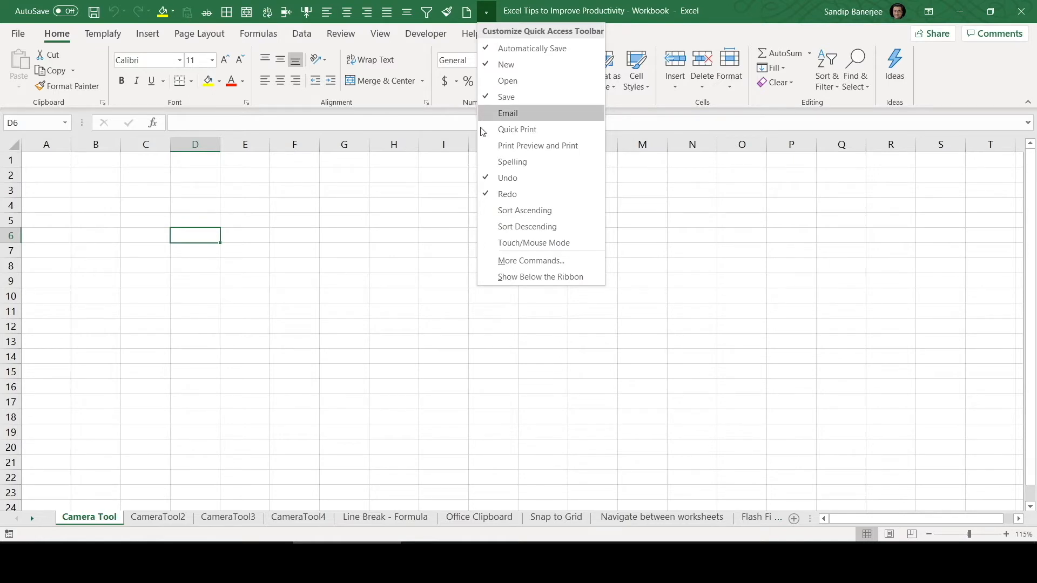
{"action": "left_click", "coordinate": [495, 261]}
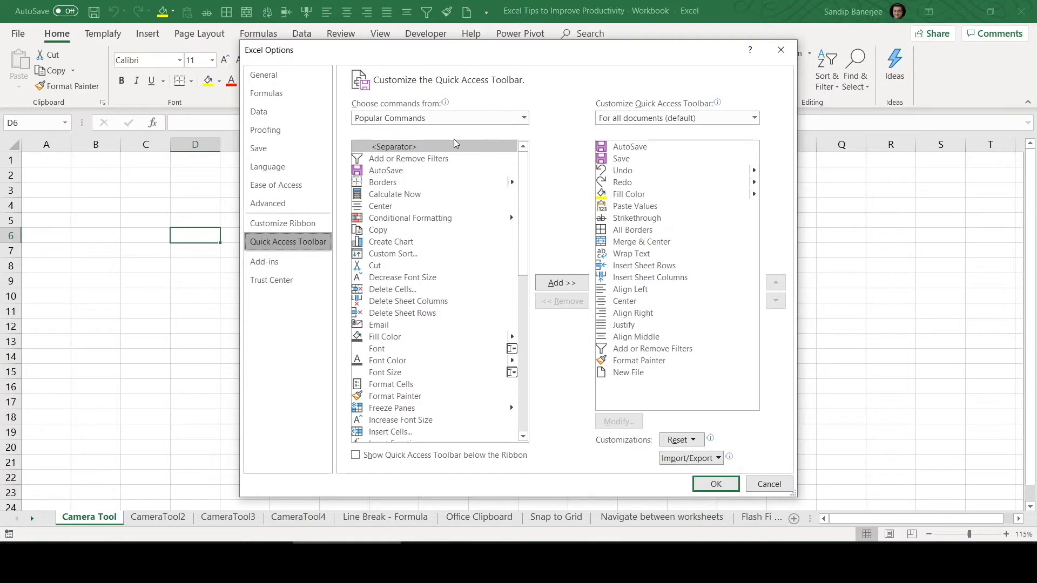
{"action": "left_click", "coordinate": [525, 118]}
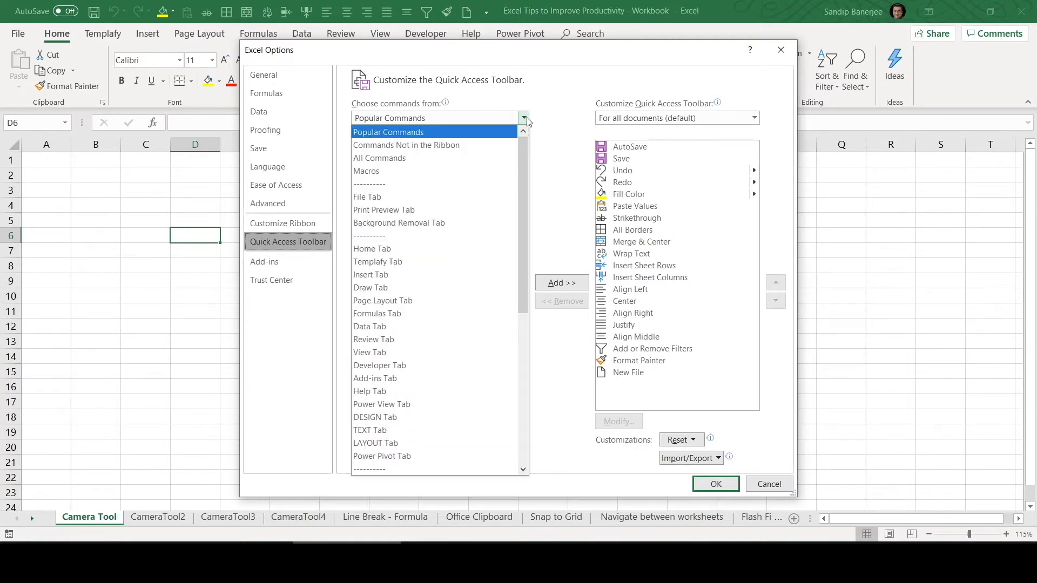
{"action": "left_click", "coordinate": [372, 159]}
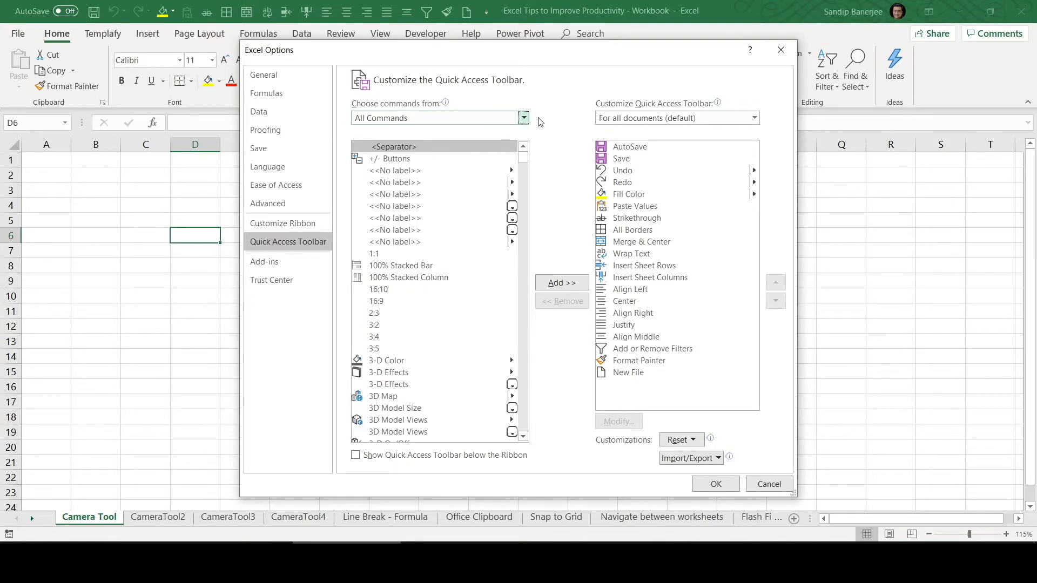
{"action": "left_click_drag", "start_coordinate": [524, 161], "coordinate": [525, 192]}
{"action": "left_click", "coordinate": [378, 226]}
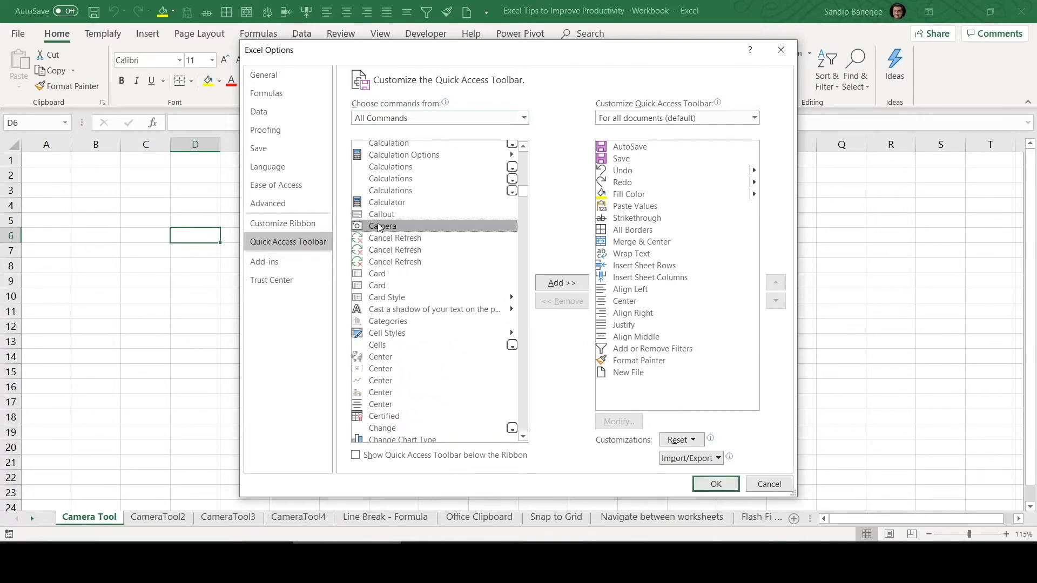
{"action": "left_click", "coordinate": [554, 284]}
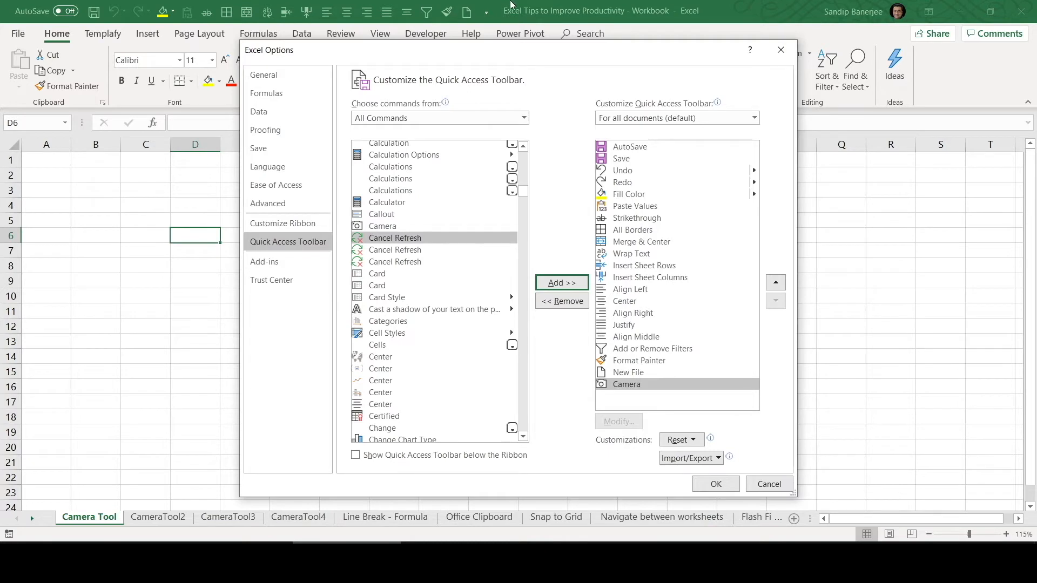
{"action": "left_click", "coordinate": [717, 486]}
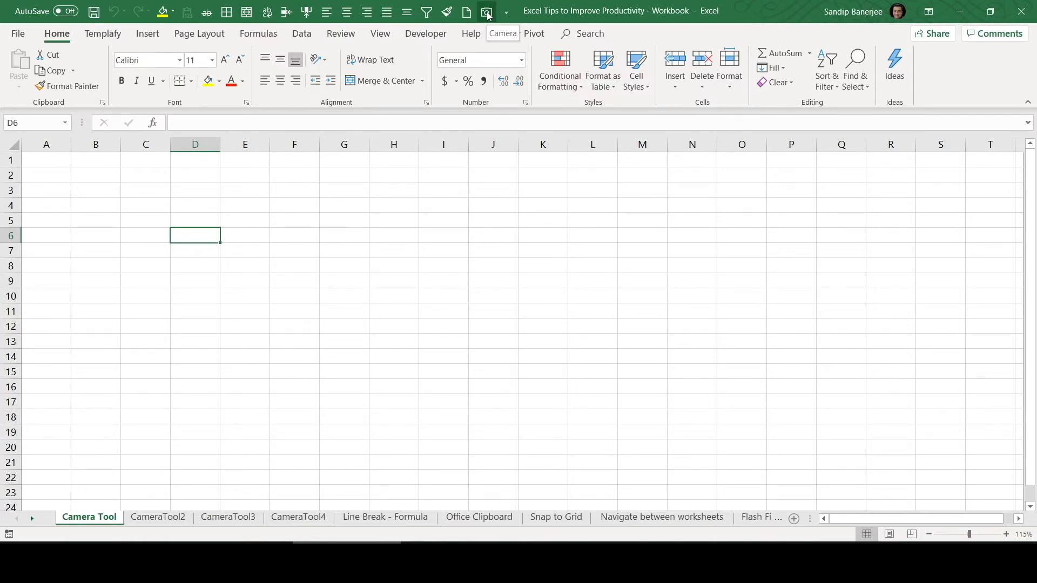
Capture range D3:E10 of CameraTool2 with the Camera tool and place the linked picture at cell D3 of the Camera Tool sheet
{"action": "left_click", "coordinate": [159, 523]}
{"action": "left_click", "coordinate": [238, 387]}
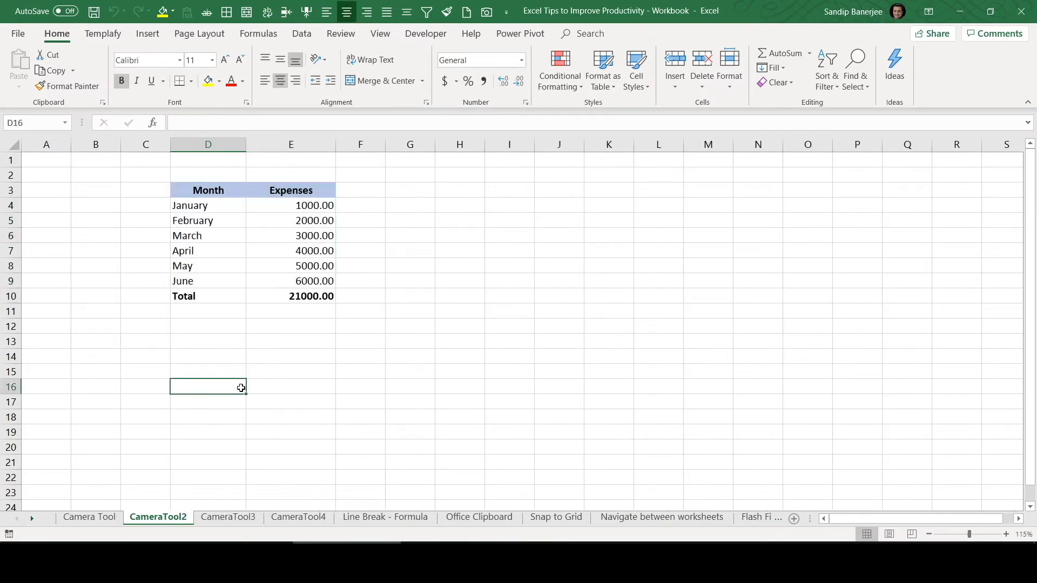
{"action": "left_click", "coordinate": [459, 296]}
{"action": "left_click_drag", "start_coordinate": [183, 187], "coordinate": [318, 298]}
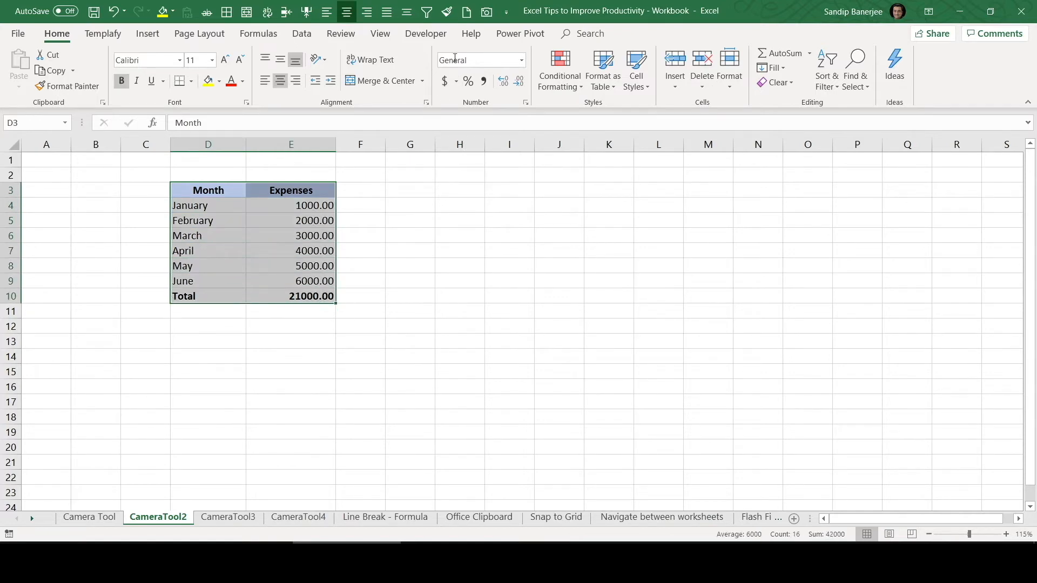
{"action": "left_click", "coordinate": [488, 12]}
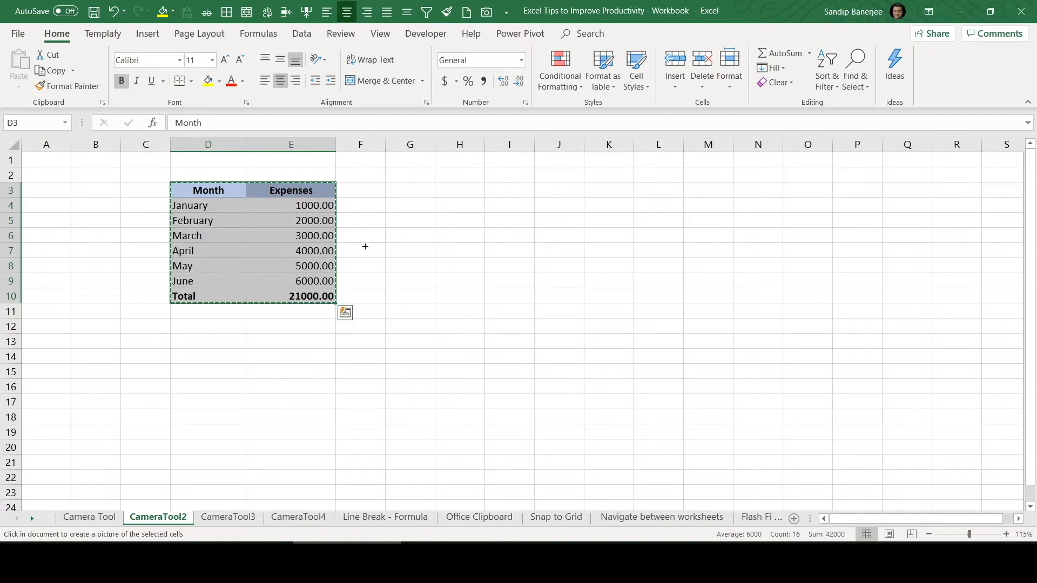
{"action": "left_click", "coordinate": [91, 519]}
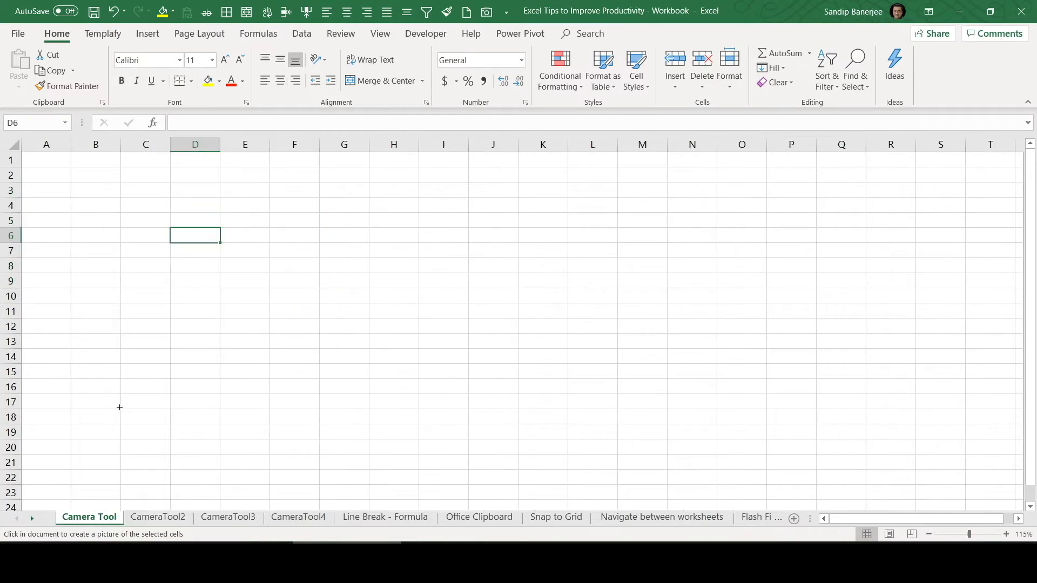
{"action": "left_click_drag", "start_coordinate": [170, 182], "coordinate": [319, 320]}
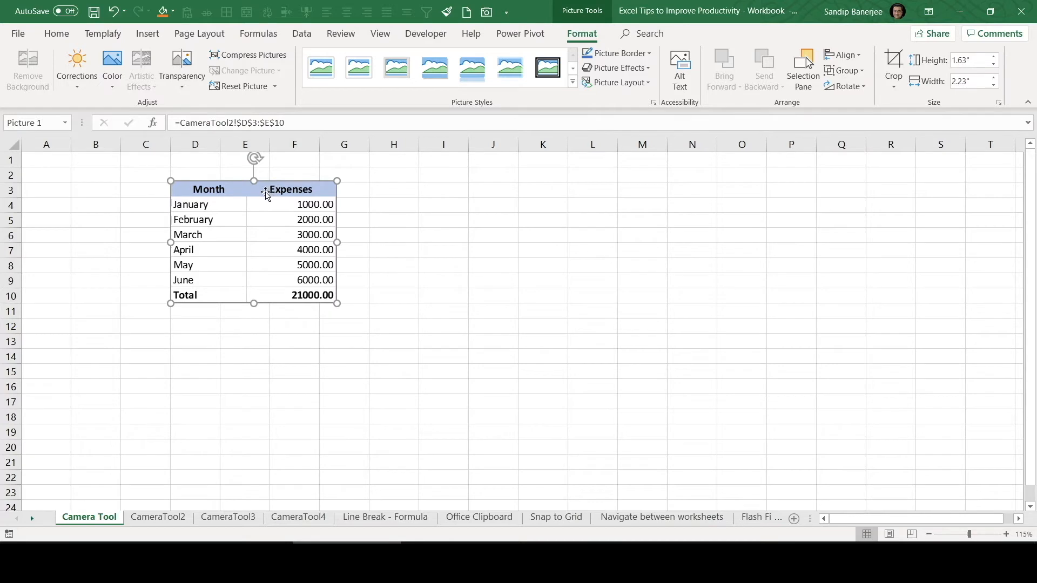
Move the January–June expenses picture so its upper-left corner sits at cell B2, and deselect it
{"action": "left_click_drag", "start_coordinate": [243, 190], "coordinate": [192, 176]}
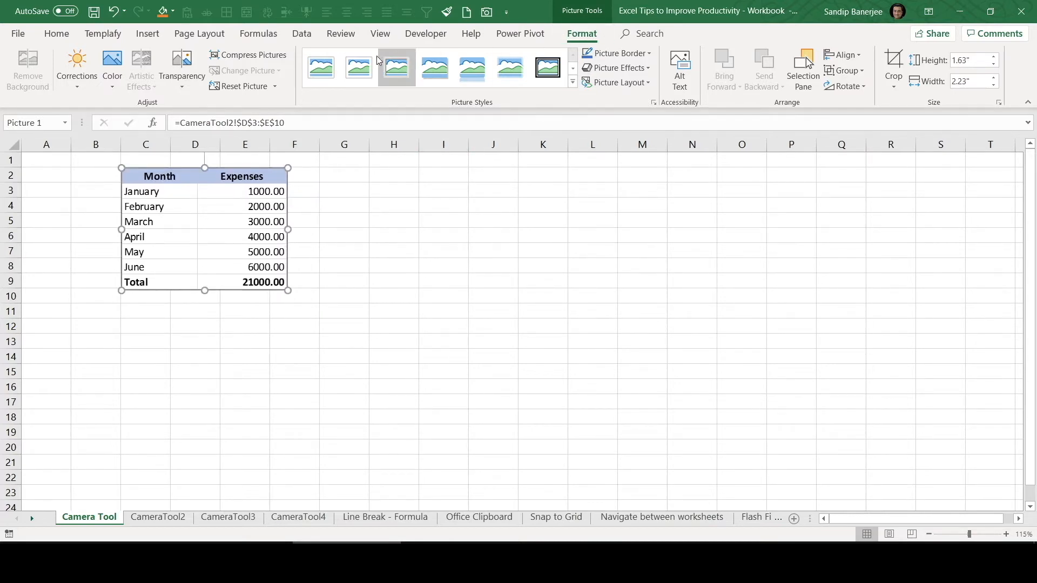
{"action": "mouse_move", "coordinate": [225, 215]}
{"action": "left_mouse_down"}
{"action": "mouse_move", "coordinate": [232, 227]}
{"action": "mouse_move", "coordinate": [226, 214]}
{"action": "left_mouse_up"}
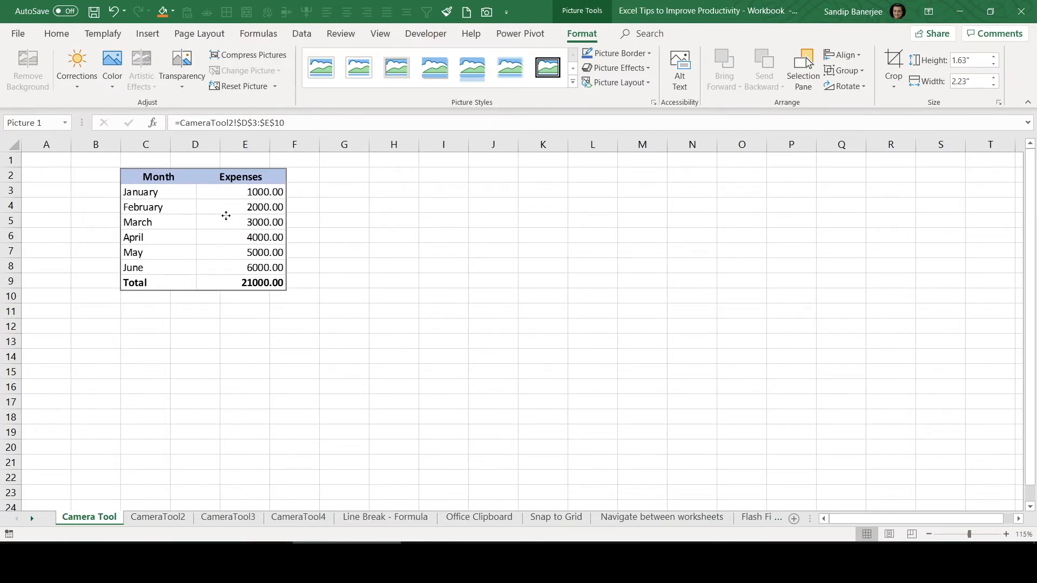
{"action": "left_click_drag", "start_coordinate": [225, 214], "coordinate": [178, 215]}
{"action": "left_click", "coordinate": [294, 235]}
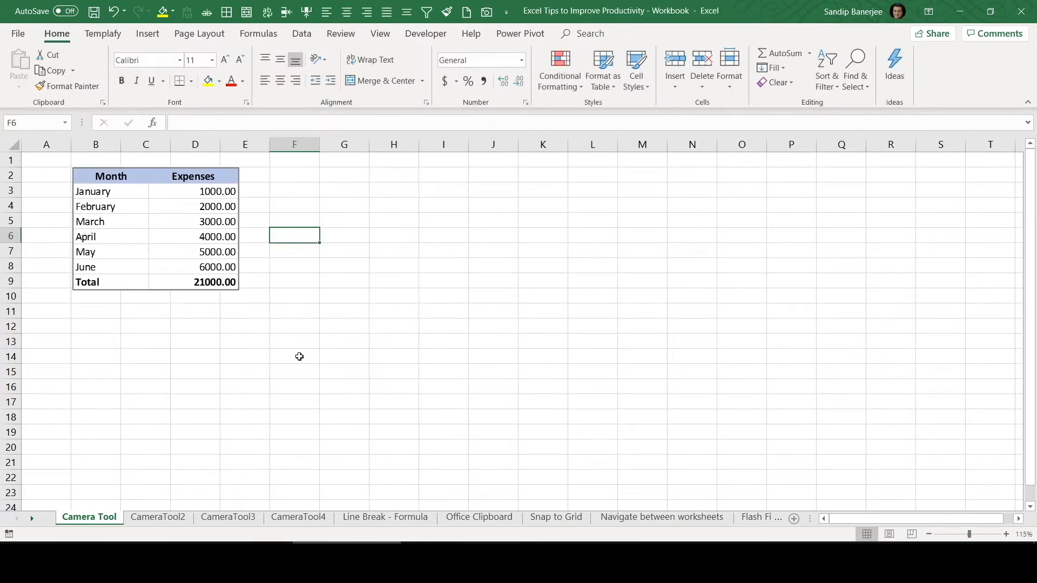
Capture range D3:E10 of CameraTool3 with the Camera tool and place the linked picture on Camera Tool, directly beside the January–June picture
{"action": "left_click", "coordinate": [232, 520]}
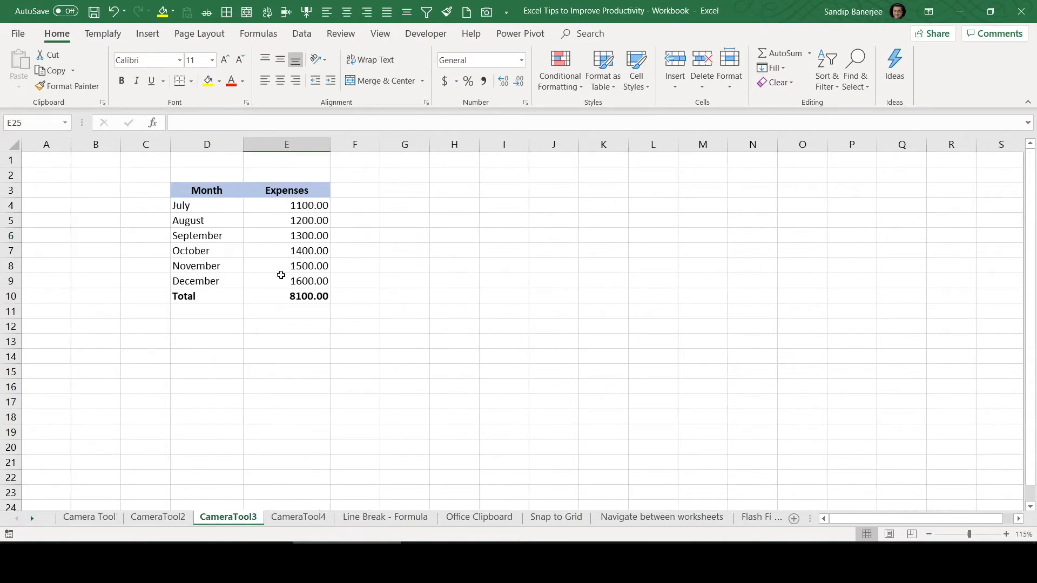
{"action": "left_click", "coordinate": [221, 198]}
{"action": "left_click_drag", "start_coordinate": [221, 198], "coordinate": [296, 296]}
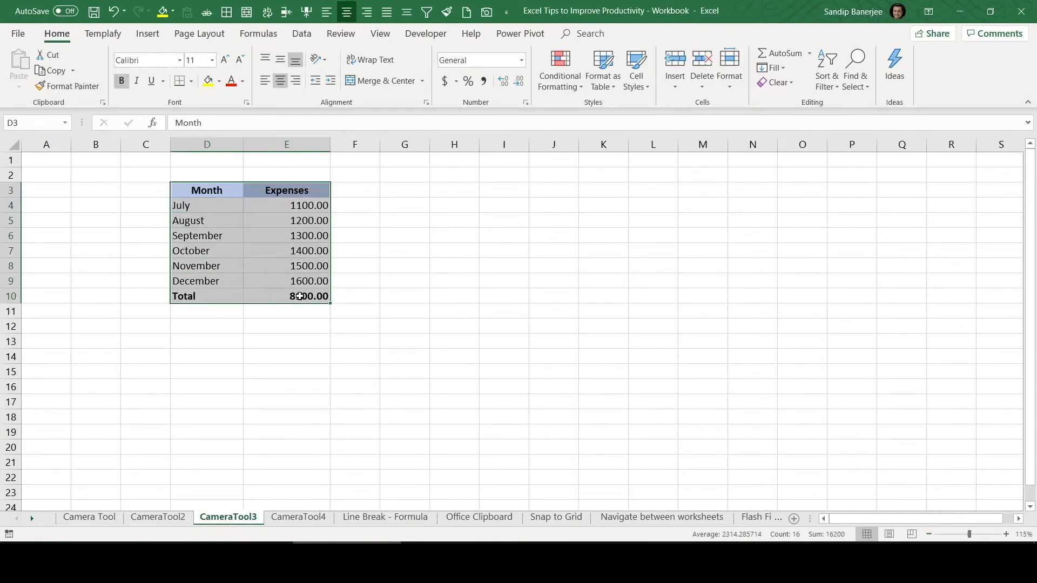
{"action": "left_click", "coordinate": [491, 15]}
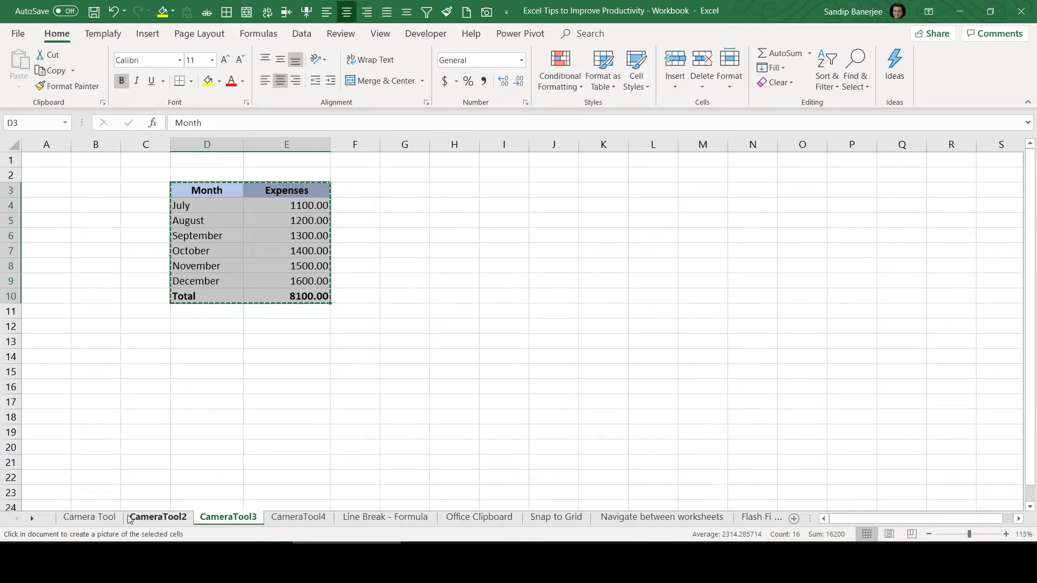
{"action": "left_click", "coordinate": [83, 519]}
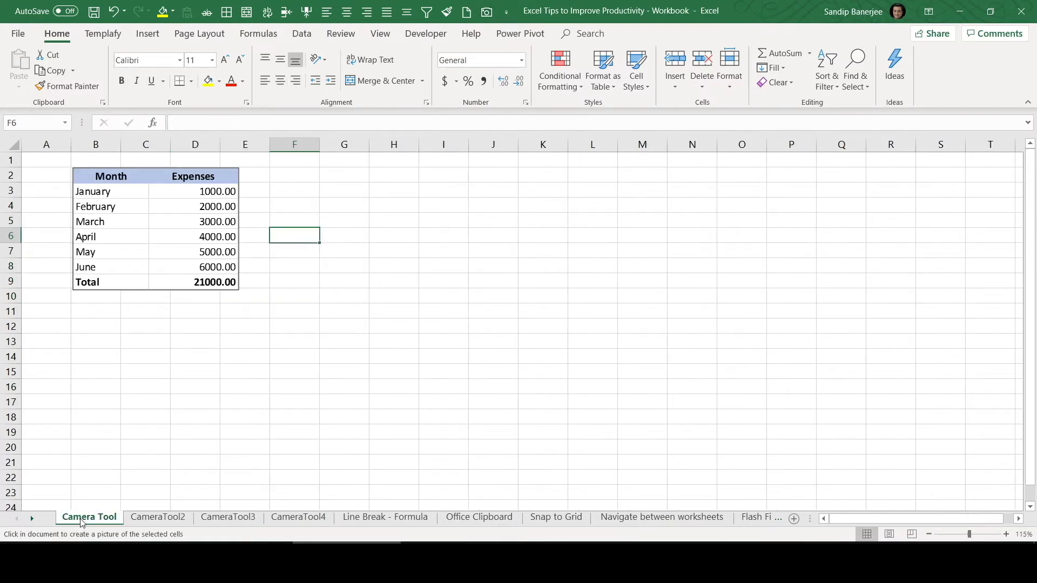
{"action": "left_click_drag", "start_coordinate": [270, 169], "coordinate": [404, 302]}
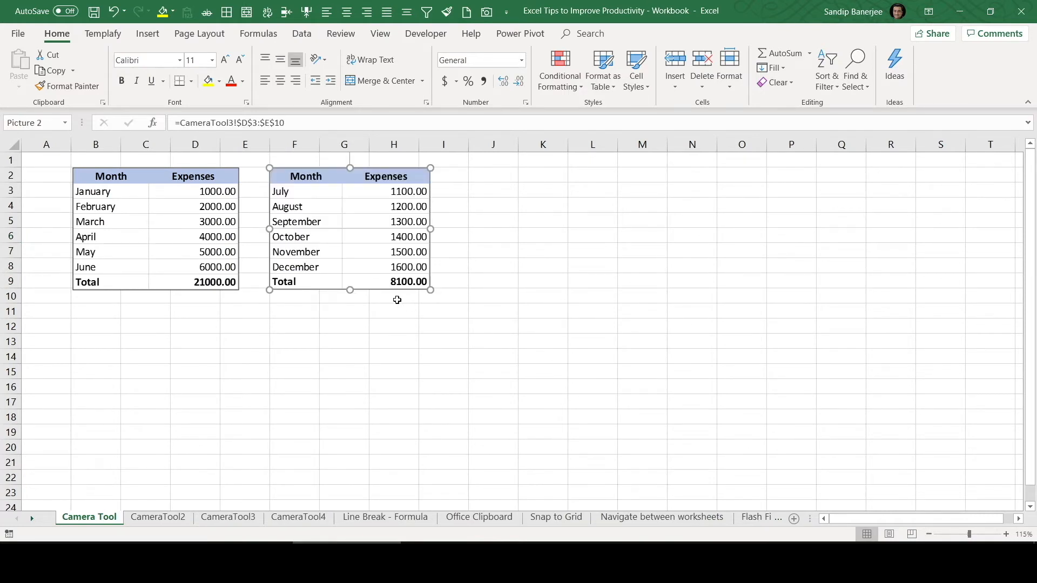
{"action": "left_click_drag", "start_coordinate": [331, 215], "coordinate": [306, 213]}
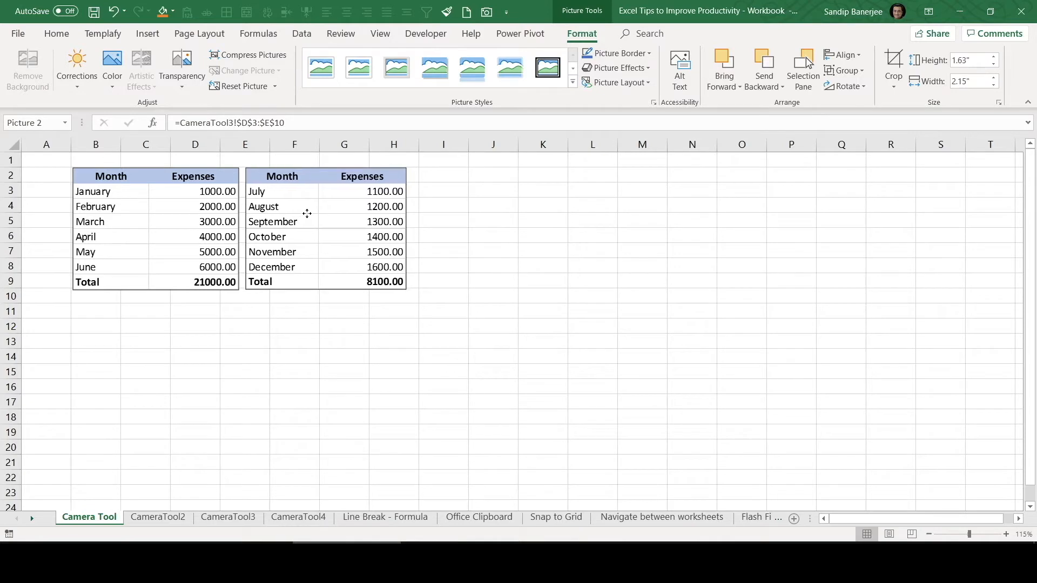
{"action": "left_click", "coordinate": [535, 341]}
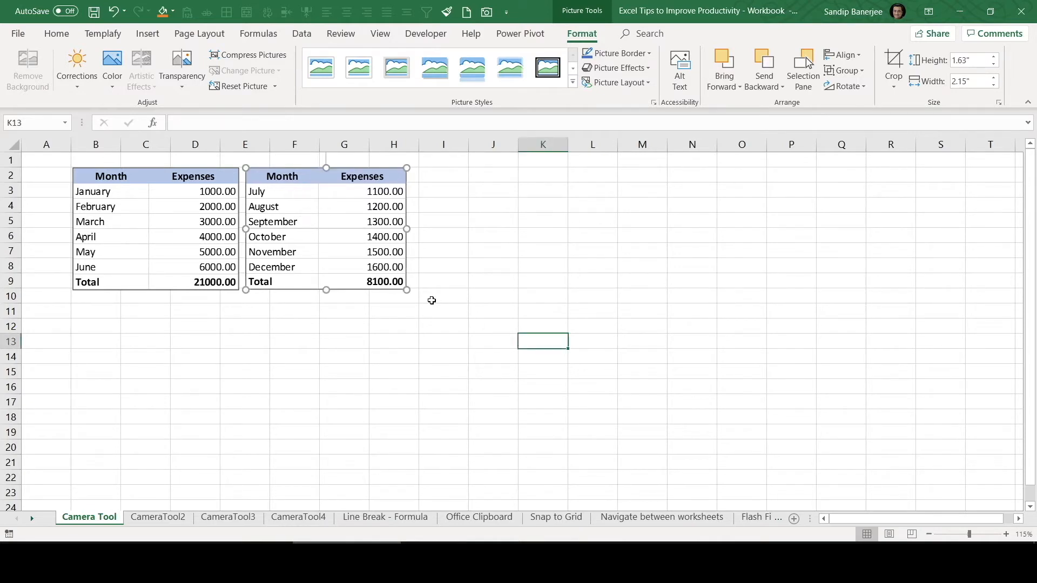
Capture range B2:E14 of CameraTool4 with the Camera tool and place the linked picture on Camera Tool near cell I2, beside the expense pictures
{"action": "left_click", "coordinate": [311, 519]}
{"action": "left_click_drag", "start_coordinate": [132, 173], "coordinate": [349, 358]}
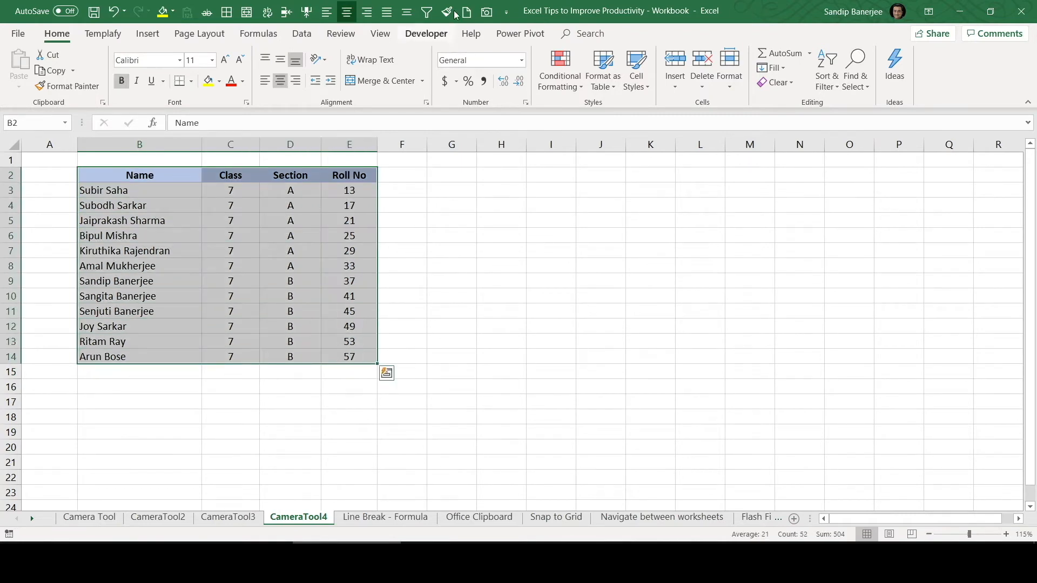
{"action": "left_click", "coordinate": [487, 12]}
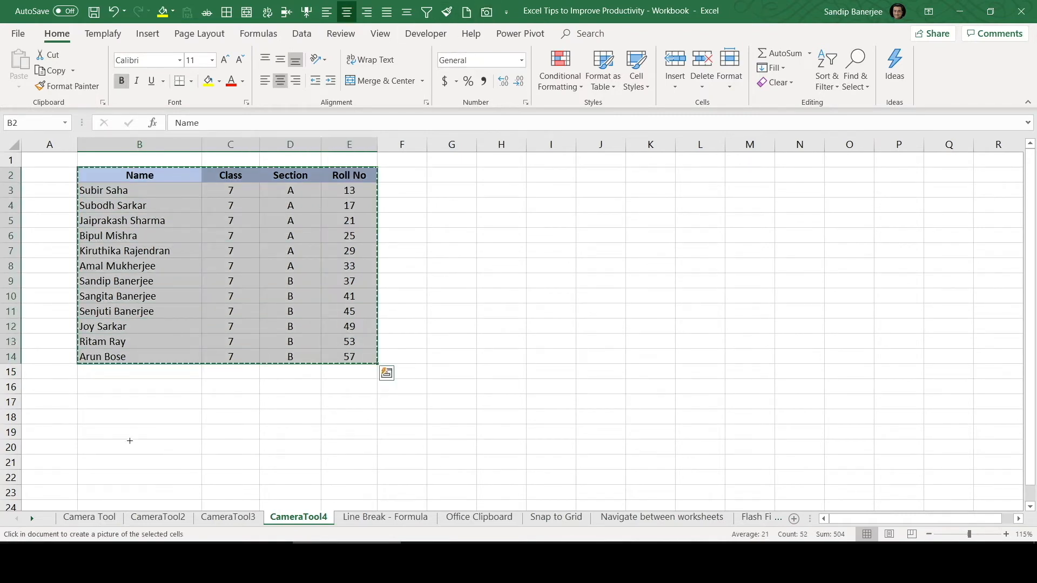
{"action": "left_click", "coordinate": [97, 520]}
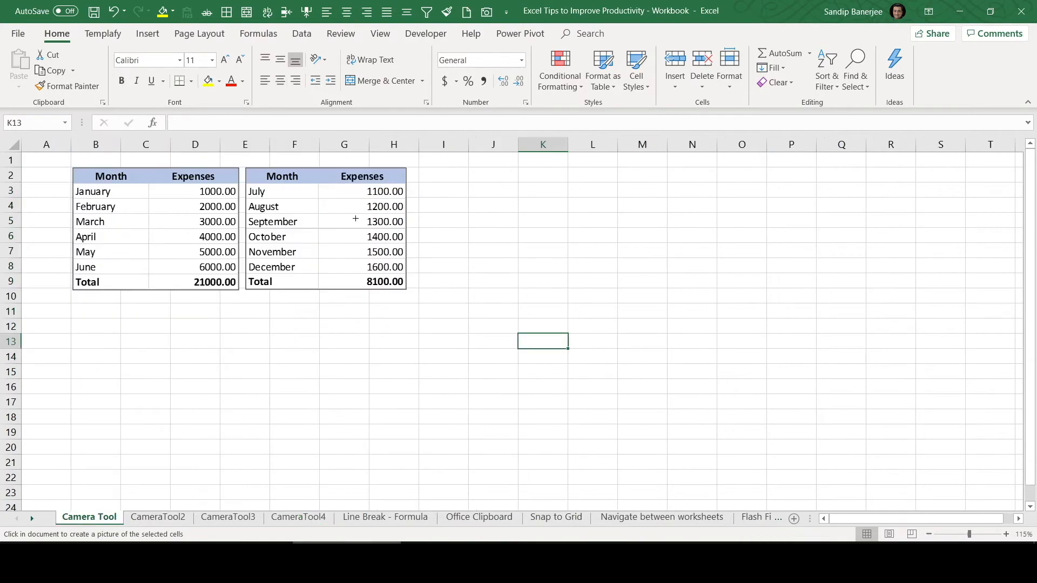
{"action": "left_click_drag", "start_coordinate": [421, 171], "coordinate": [670, 360]}
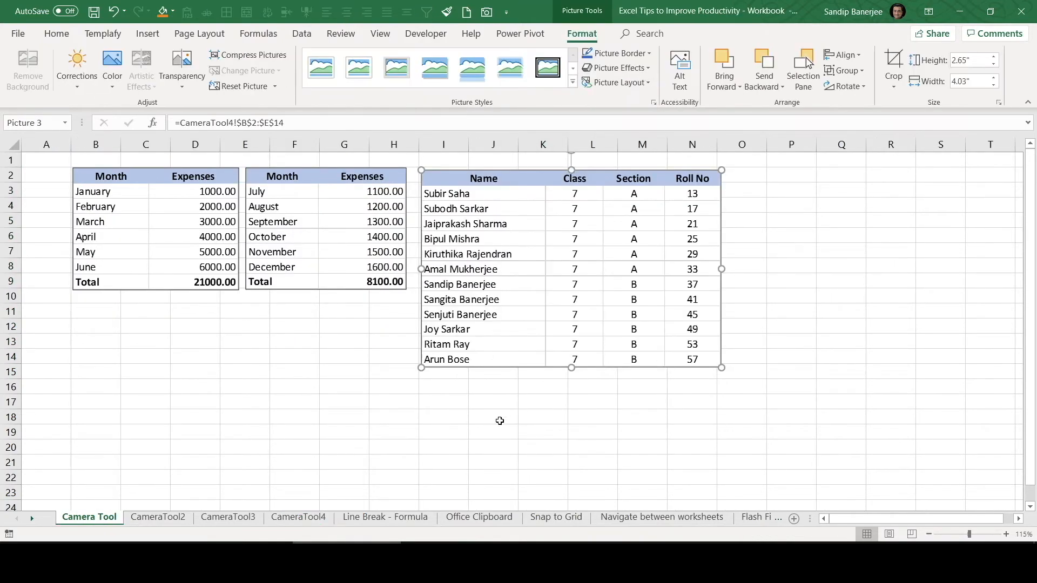
Move the student list picture directly beside the July–December expenses picture, aligned with its upper edge, and deselect it
{"action": "left_click_drag", "start_coordinate": [483, 232], "coordinate": [478, 233]}
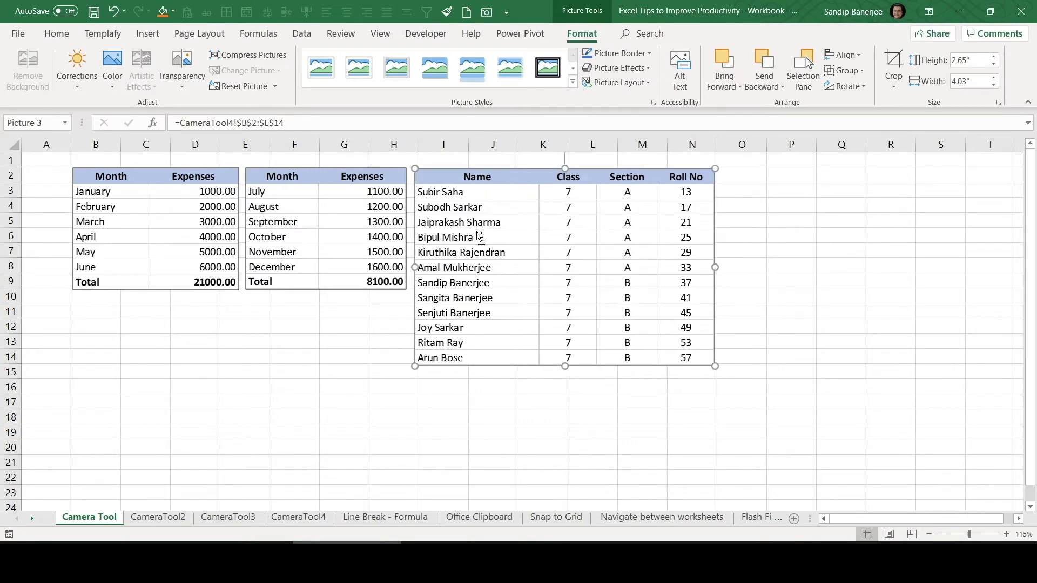
{"action": "key", "text": "Escape"}
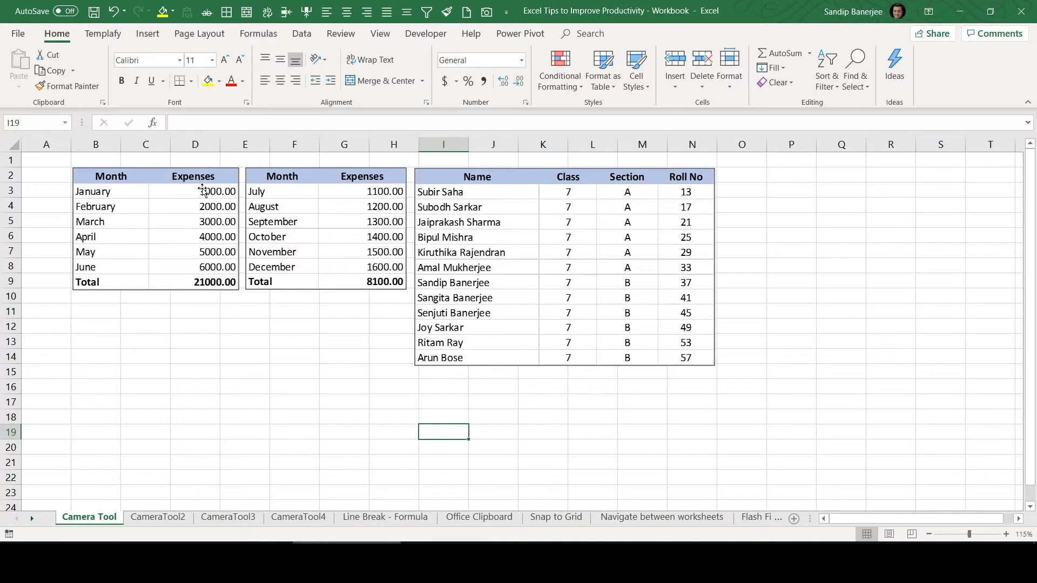
{"action": "left_click_drag", "start_coordinate": [489, 178], "coordinate": [486, 177]}
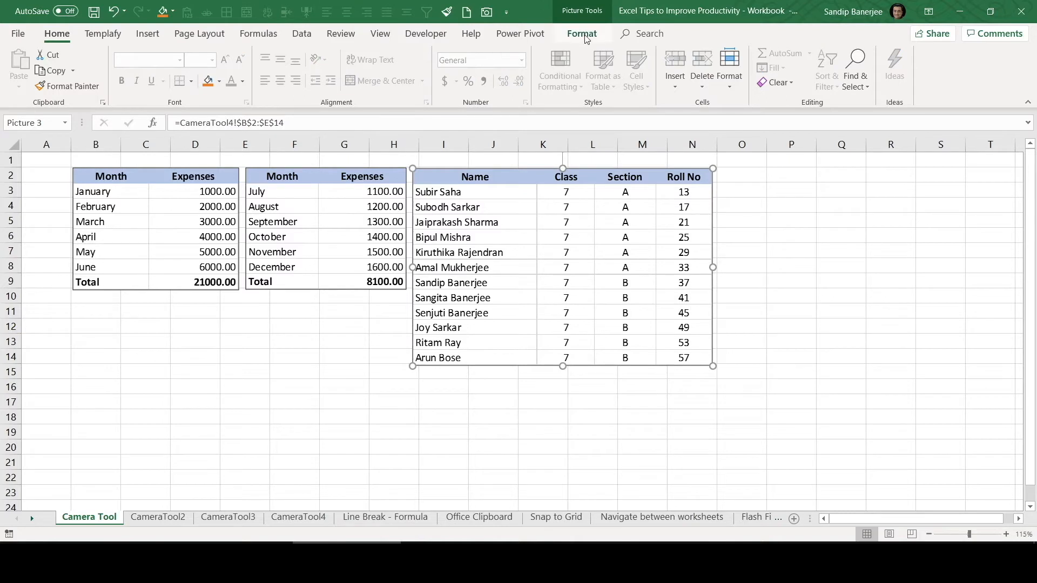
{"action": "left_click", "coordinate": [582, 34]}
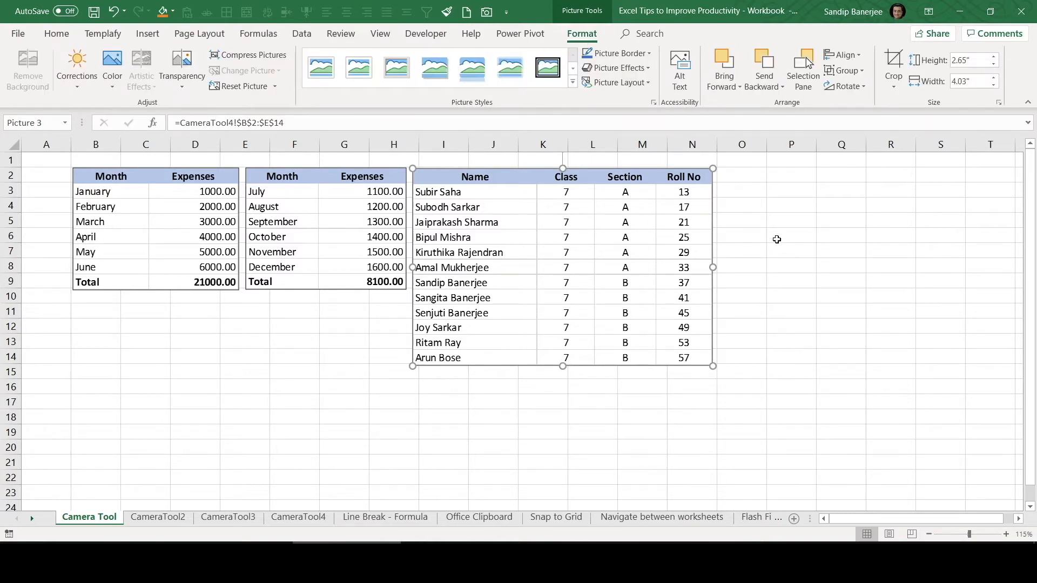
{"action": "left_click", "coordinate": [114, 341]}
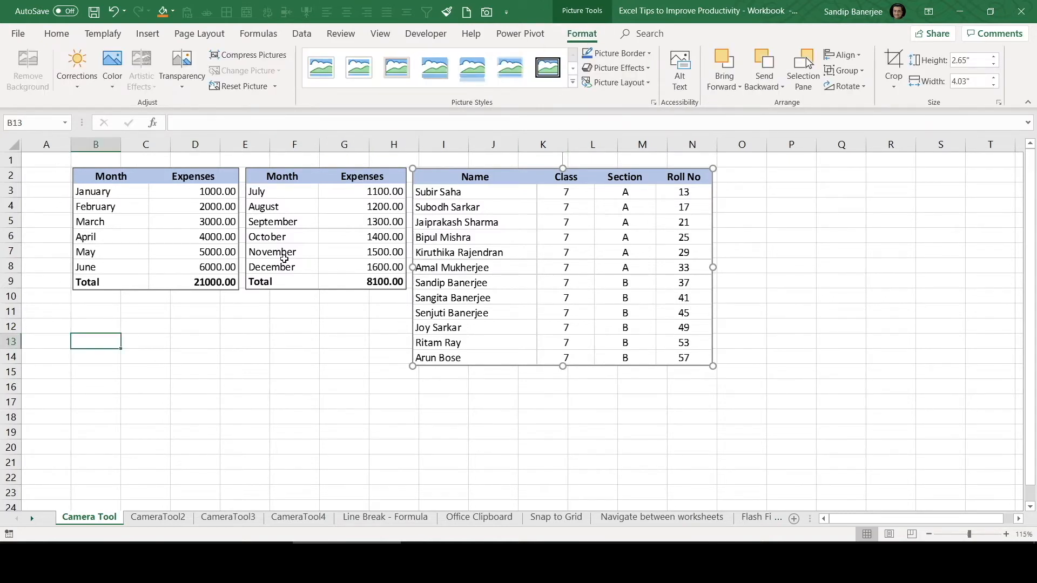
{"action": "left_click", "coordinate": [819, 238]}
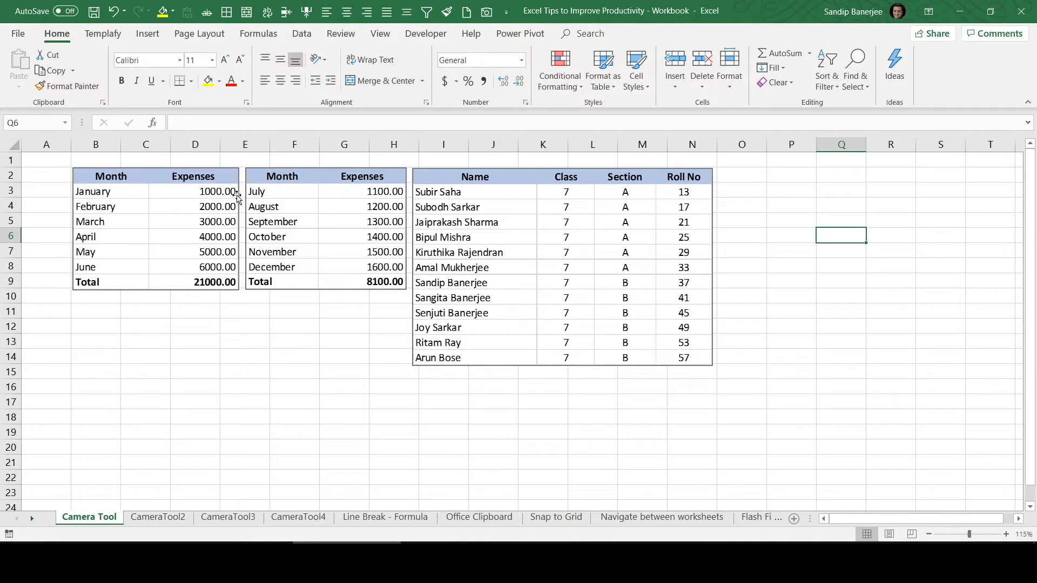
Set January's expense in cell E4 of CameraTool2 to 1 and return to the Camera Tool sheet to check its linked picture
{"action": "left_click", "coordinate": [170, 519]}
{"action": "left_click", "coordinate": [264, 354]}
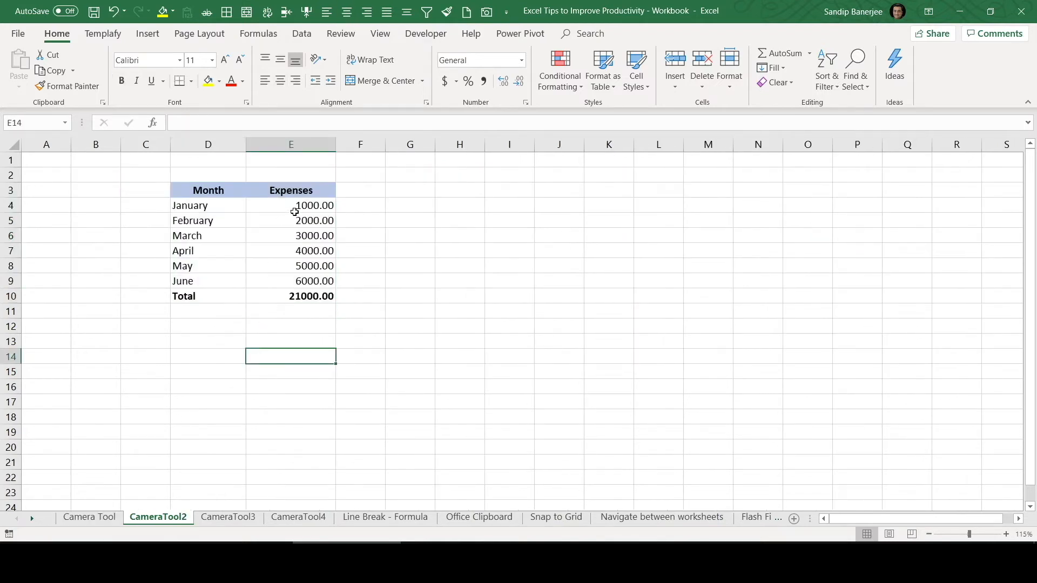
{"action": "left_click", "coordinate": [269, 205]}
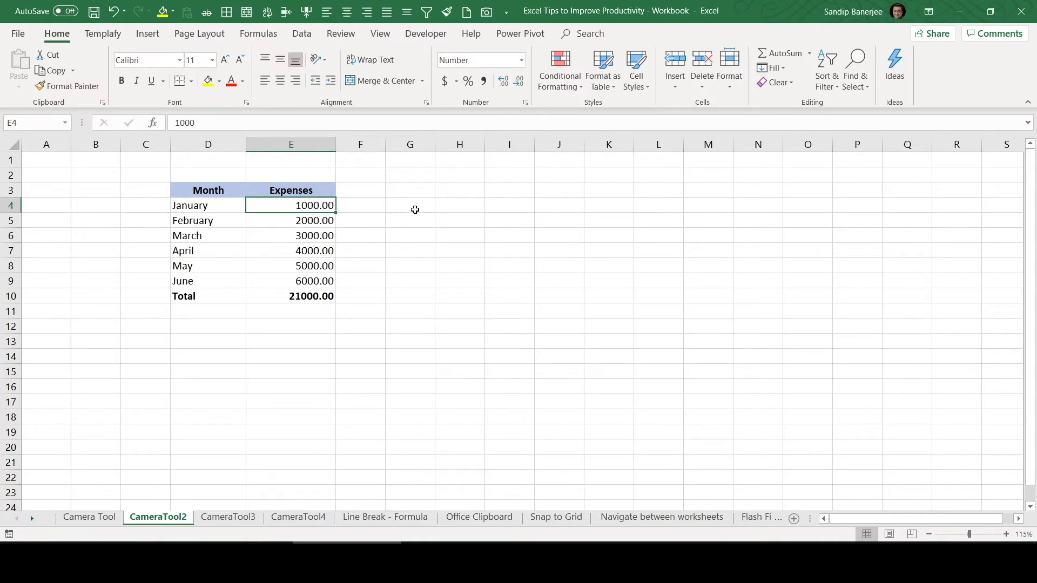
{"action": "type", "text": "1"}
{"action": "left_click", "coordinate": [308, 460]}
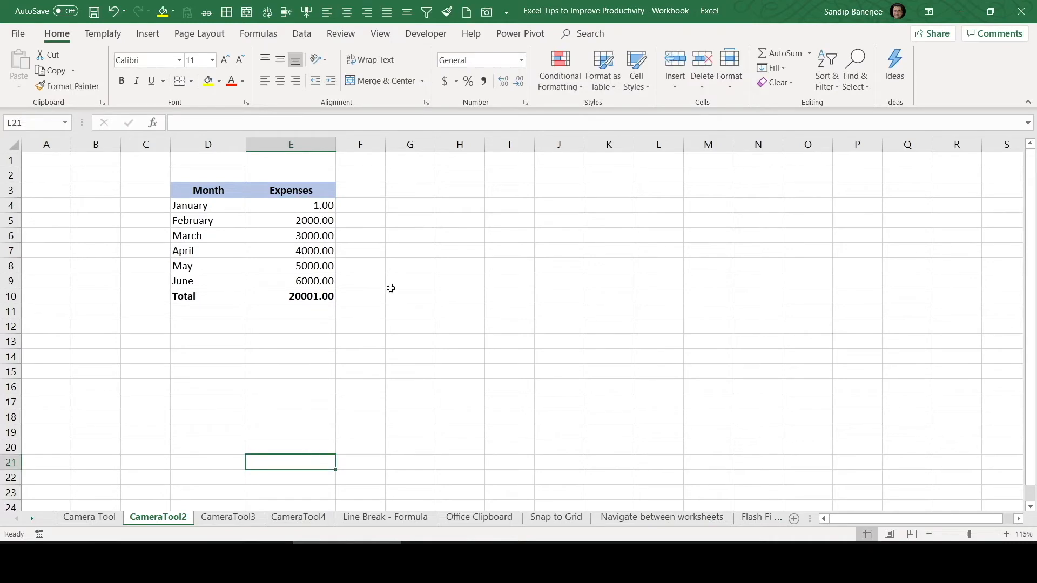
{"action": "left_click", "coordinate": [90, 518]}
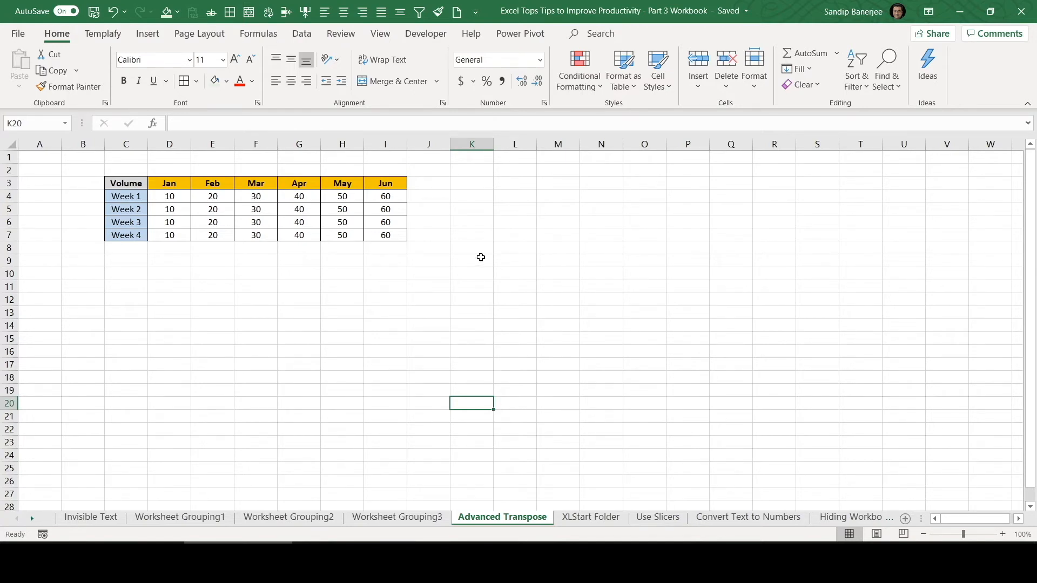
Copy the Volume table C3:I7 on the Advanced Transpose sheet and paste it transposed at cell C11
{"action": "left_click_drag", "start_coordinate": [125, 181], "coordinate": [385, 236]}
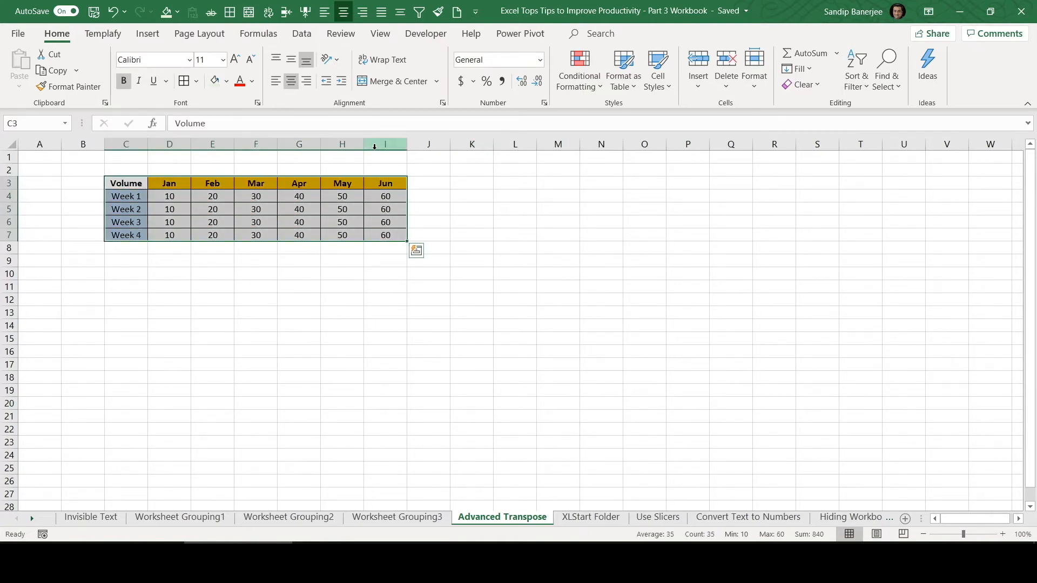
{"action": "key", "text": "ctrl+c"}
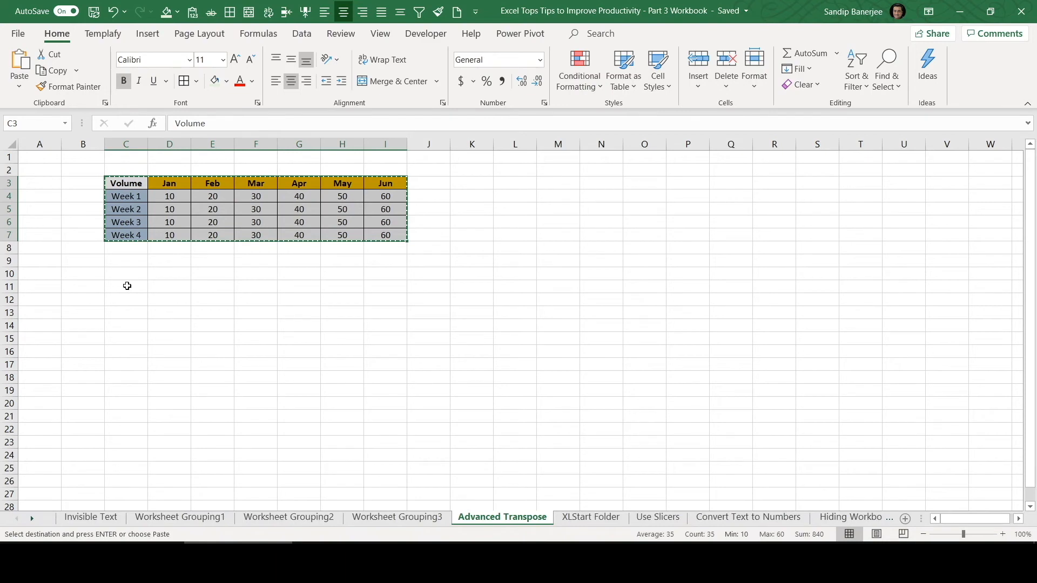
{"action": "left_click", "coordinate": [127, 286]}
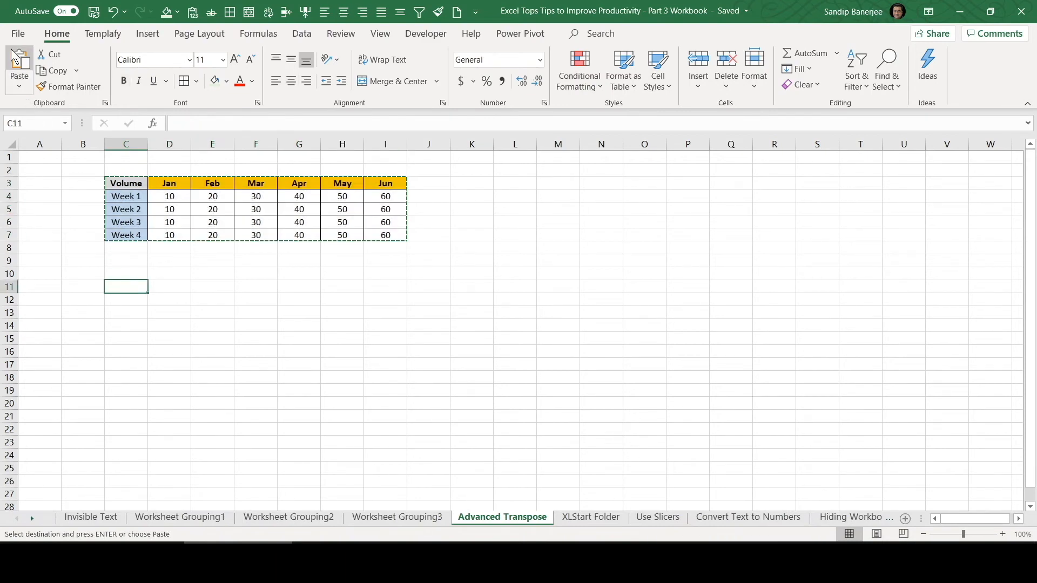
{"action": "left_click", "coordinate": [22, 83]}
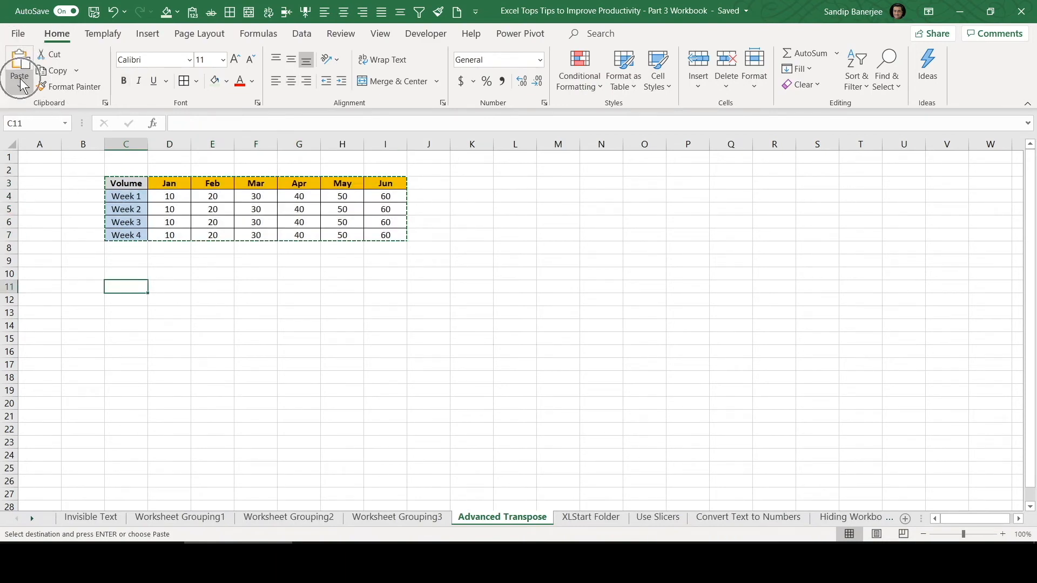
{"action": "left_click", "coordinate": [20, 88]}
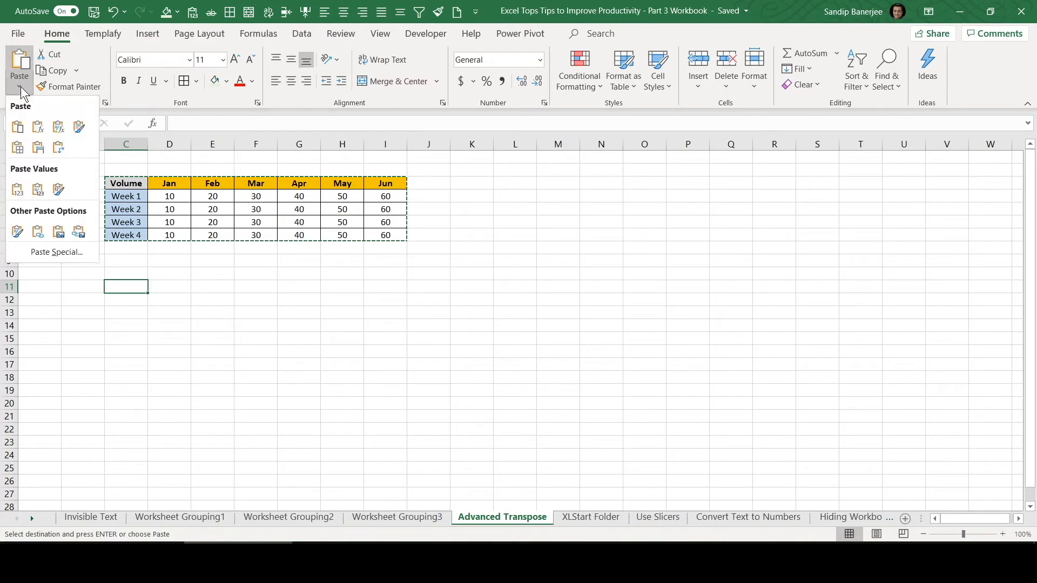
{"action": "left_click", "coordinate": [61, 144]}
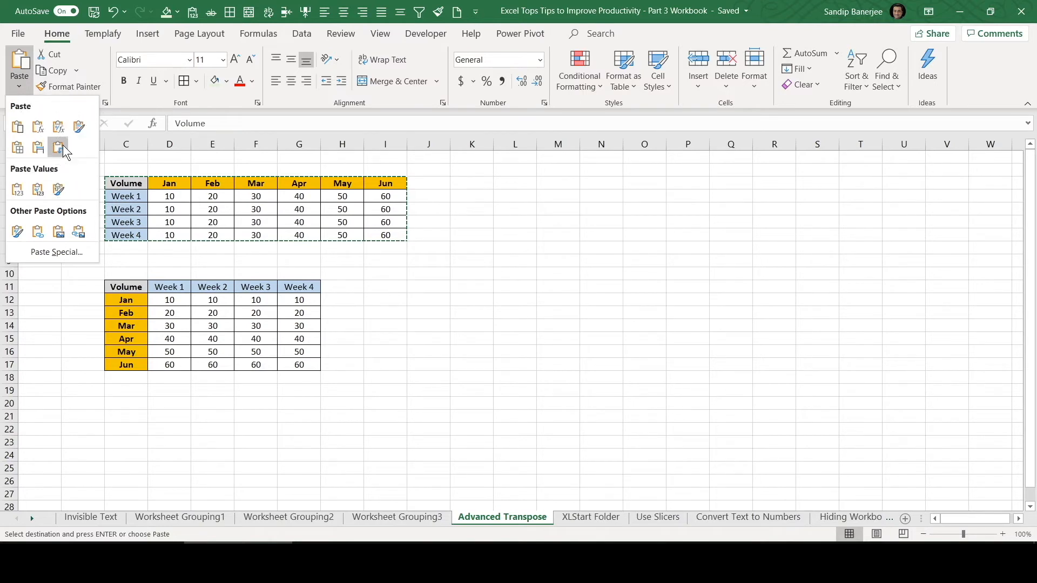
{"action": "left_click", "coordinate": [242, 250]}
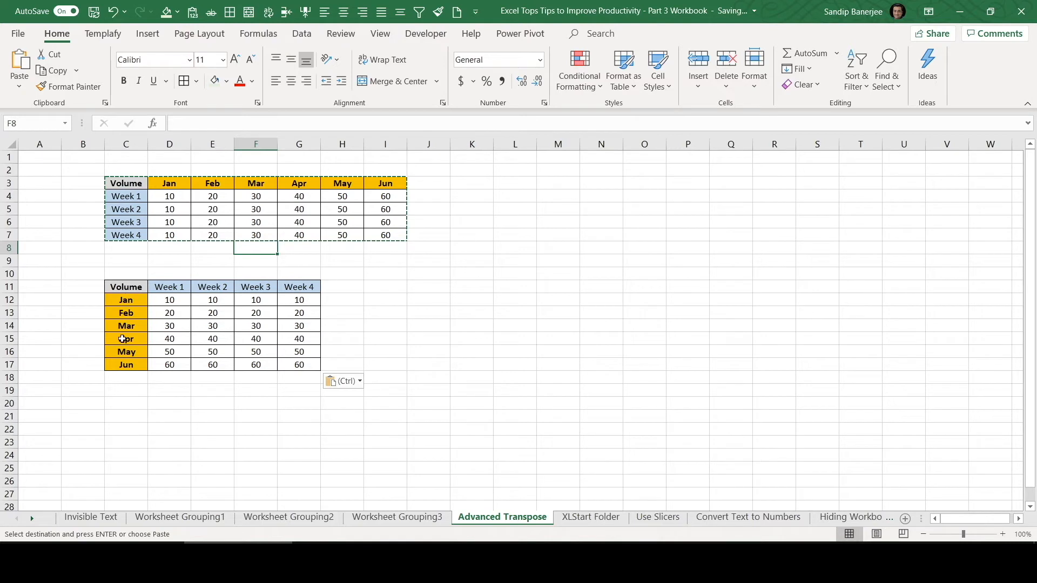
{"action": "key", "text": "ctrl"}
{"action": "key", "text": "ctrl"}
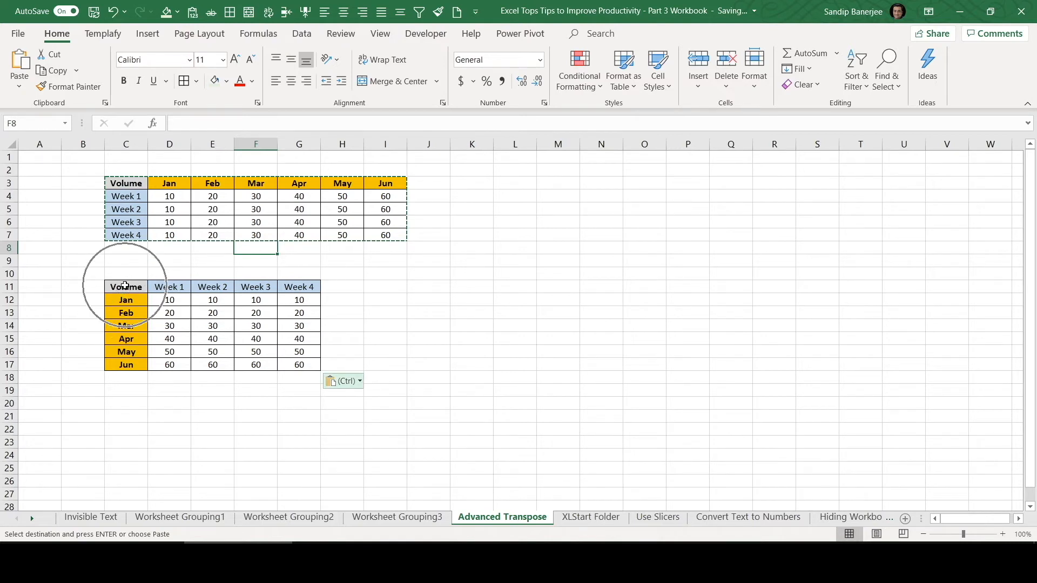
{"action": "key", "text": "Escape"}
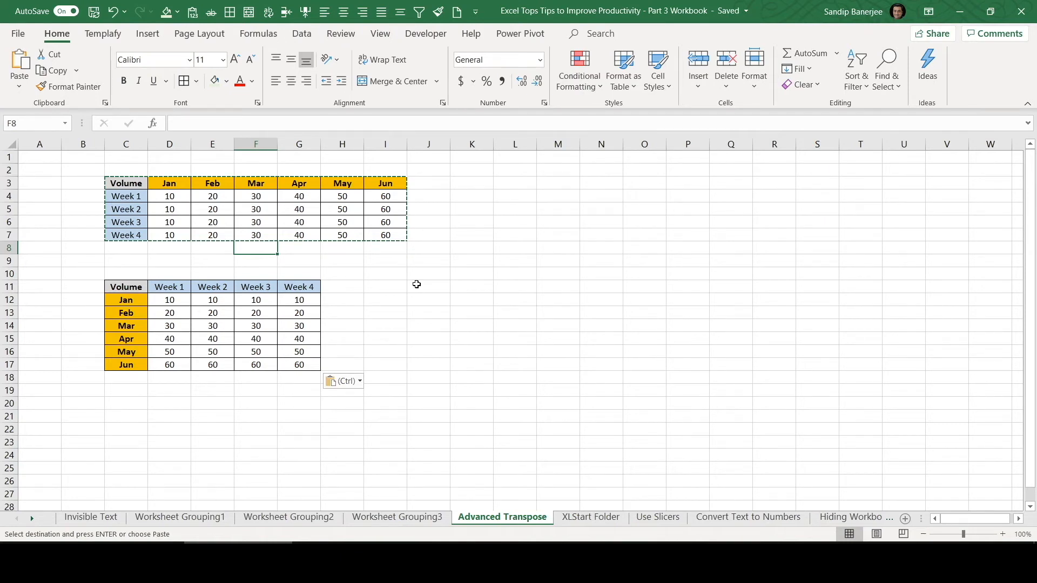
{"action": "left_click", "coordinate": [416, 284]}
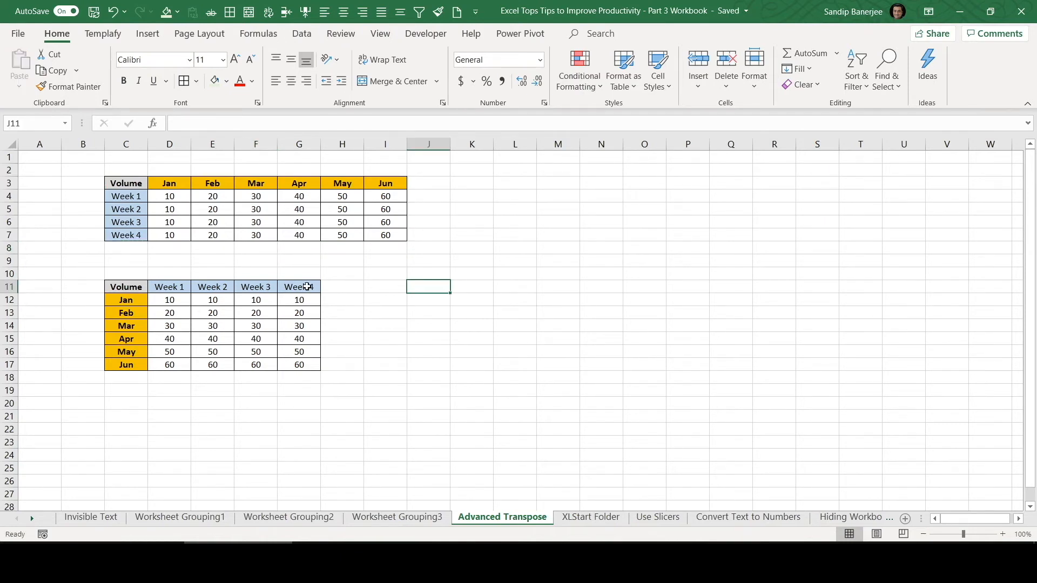
Set the Week 1 Jan volume in cell D4 to 100 and compare it with cell D12 of the transposed copy
{"action": "left_click", "coordinate": [166, 196]}
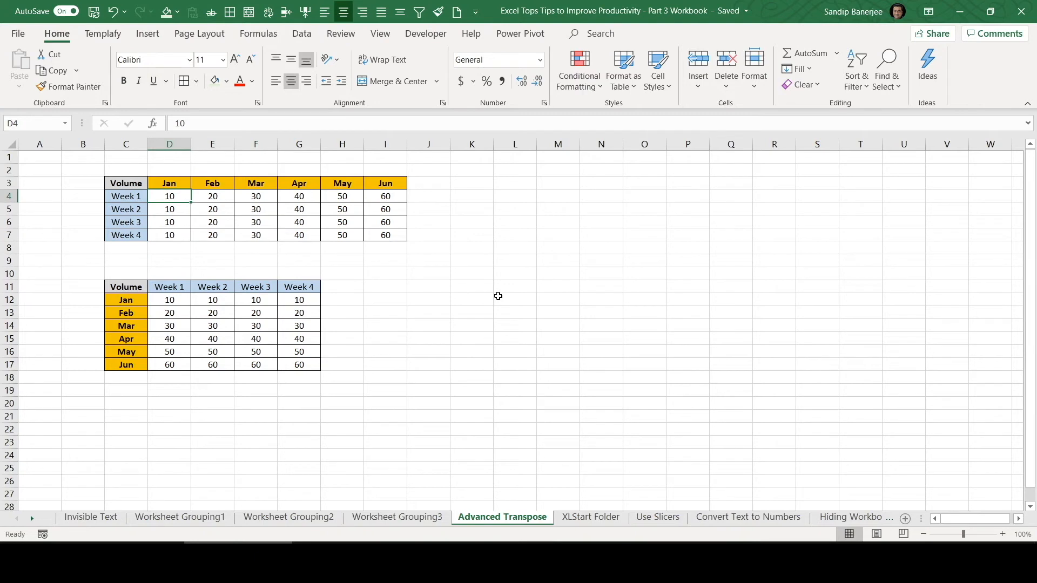
{"action": "type", "text": "100"}
{"action": "key", "text": "Return"}
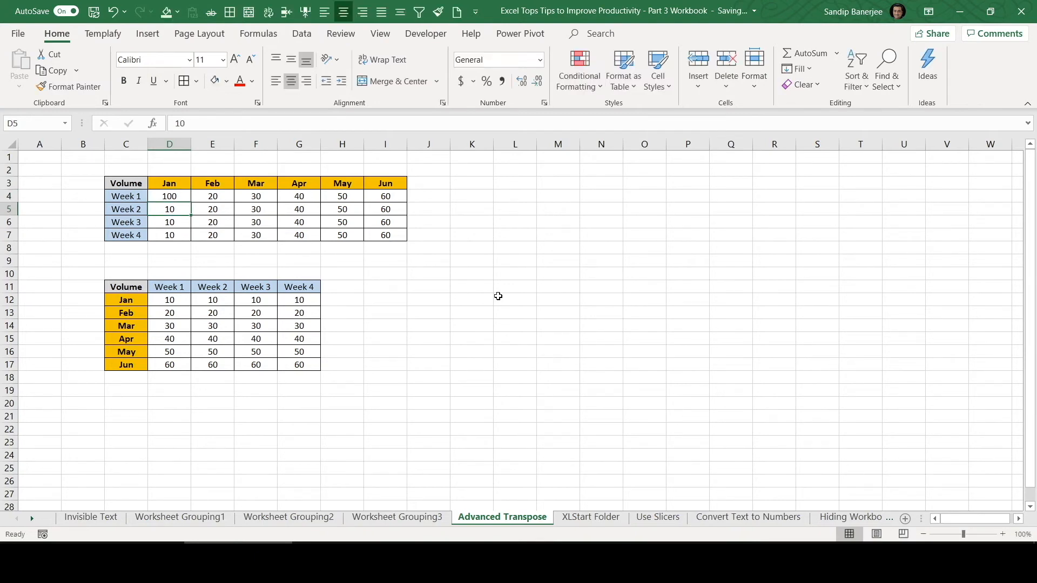
{"action": "left_click", "coordinate": [169, 300]}
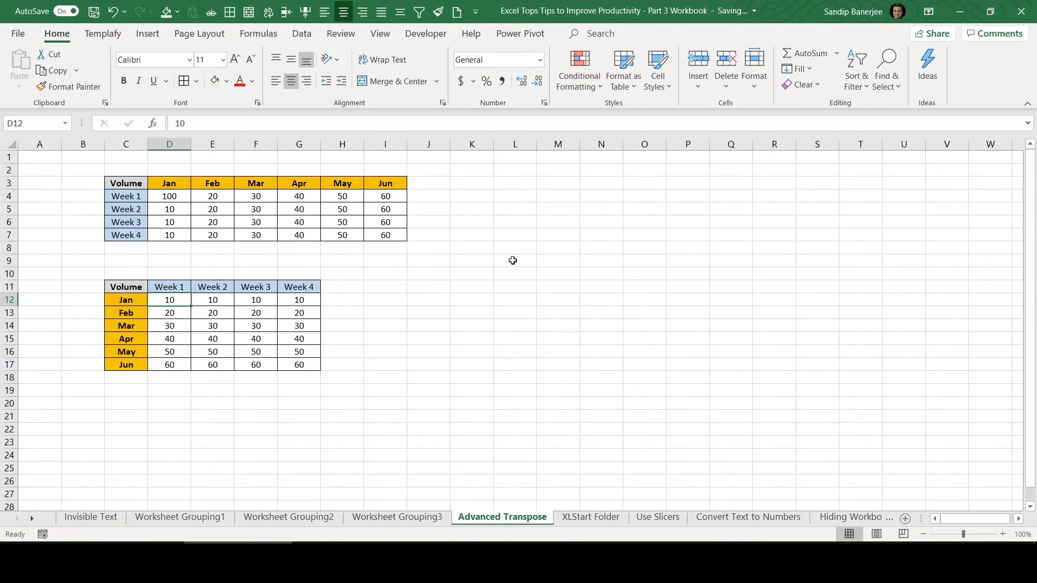
{"action": "left_click", "coordinate": [385, 313]}
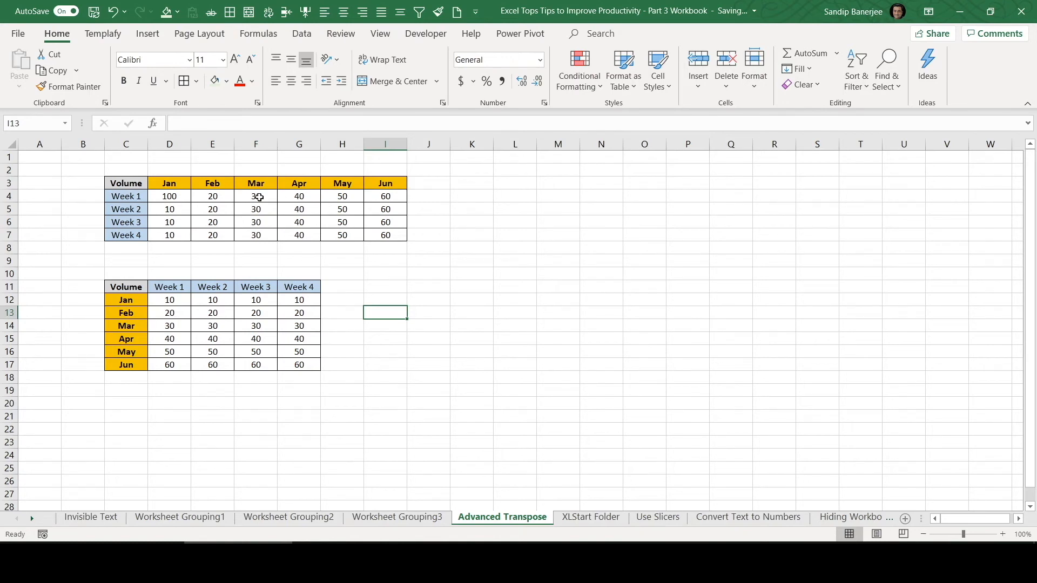
Check how many rows and columns the source Volume table in C3:I7 spans
{"action": "left_click_drag", "start_coordinate": [134, 185], "coordinate": [136, 234]}
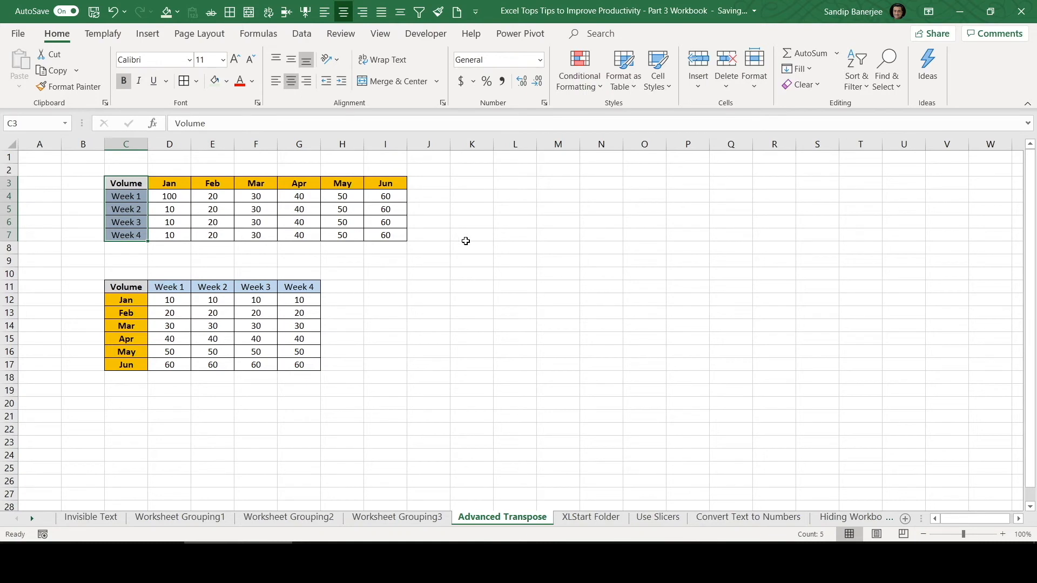
{"action": "left_click", "coordinate": [478, 250]}
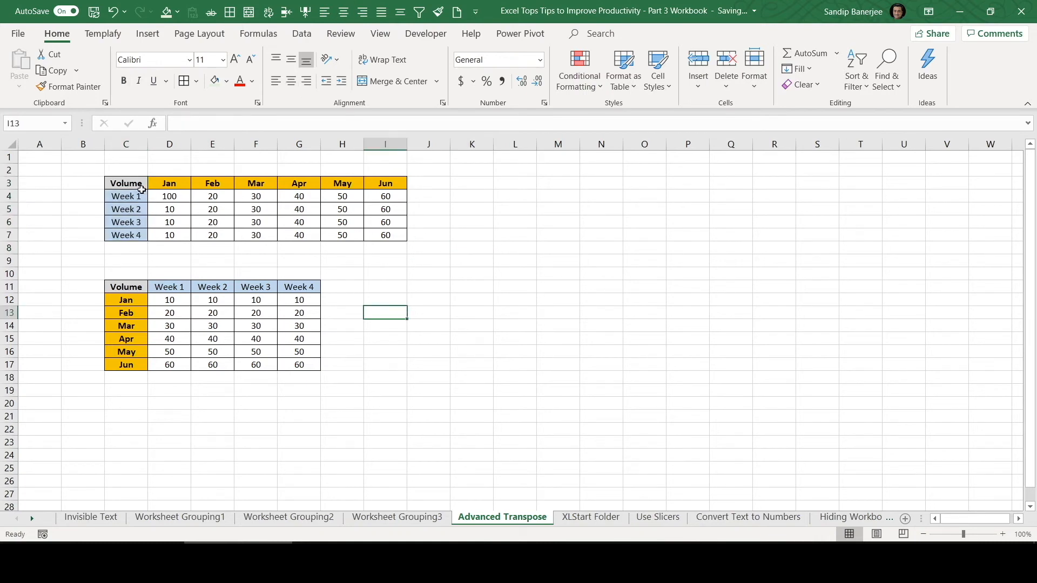
{"action": "left_click_drag", "start_coordinate": [142, 189], "coordinate": [395, 243]}
{"action": "key", "text": "ctrl+c"}
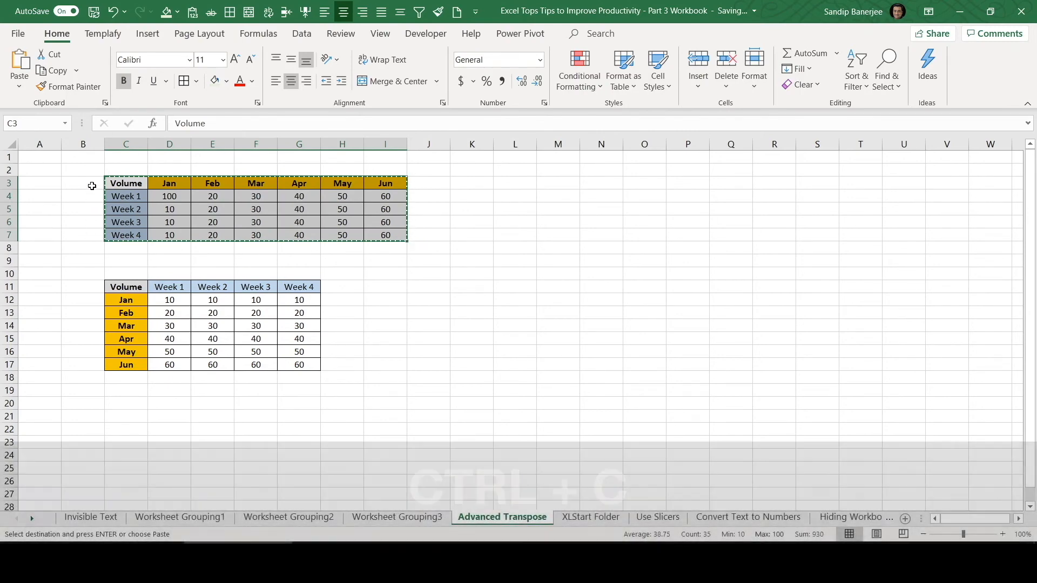
{"action": "key", "text": "ctrl"}
{"action": "left_click", "coordinate": [479, 215]}
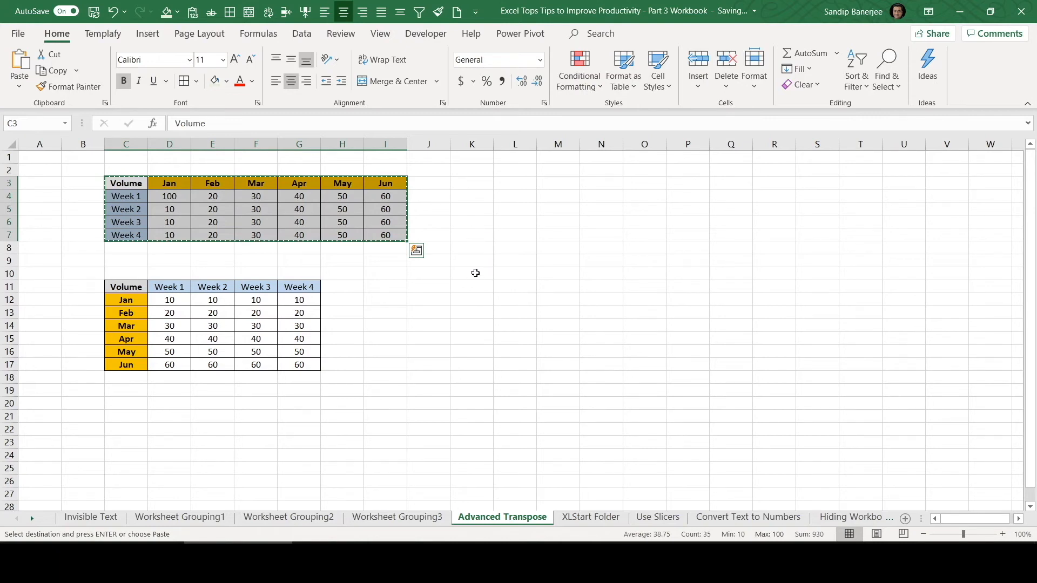
Enter the array formula =TRANSPOSE(C3:I7) across the blank range K10:O16 to build a live transposed copy of the Volume table
{"action": "left_click", "coordinate": [475, 272]}
{"action": "left_click_drag", "start_coordinate": [476, 273], "coordinate": [466, 349]}
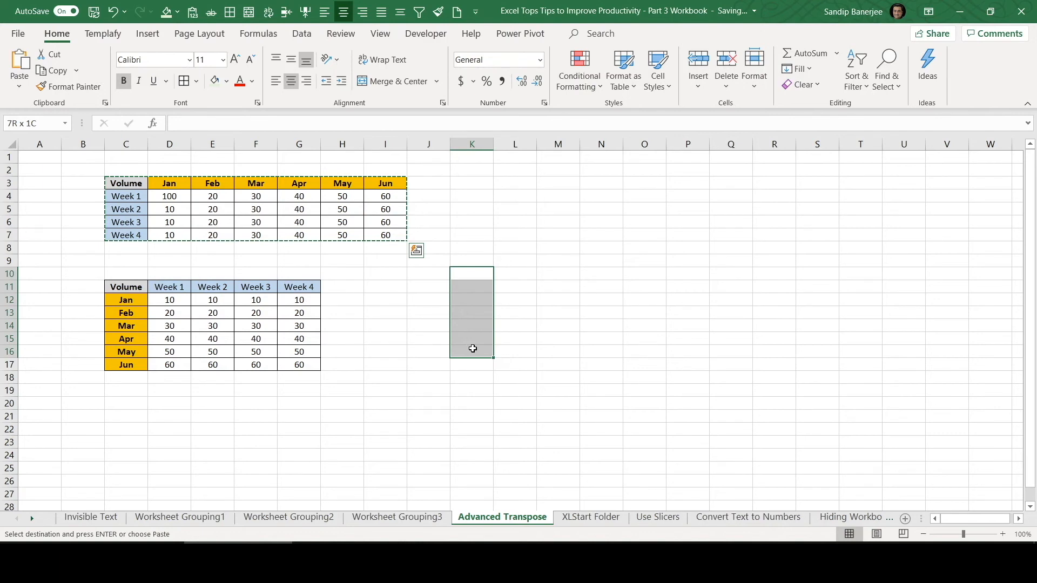
{"action": "left_click_drag", "start_coordinate": [483, 348], "coordinate": [639, 354]}
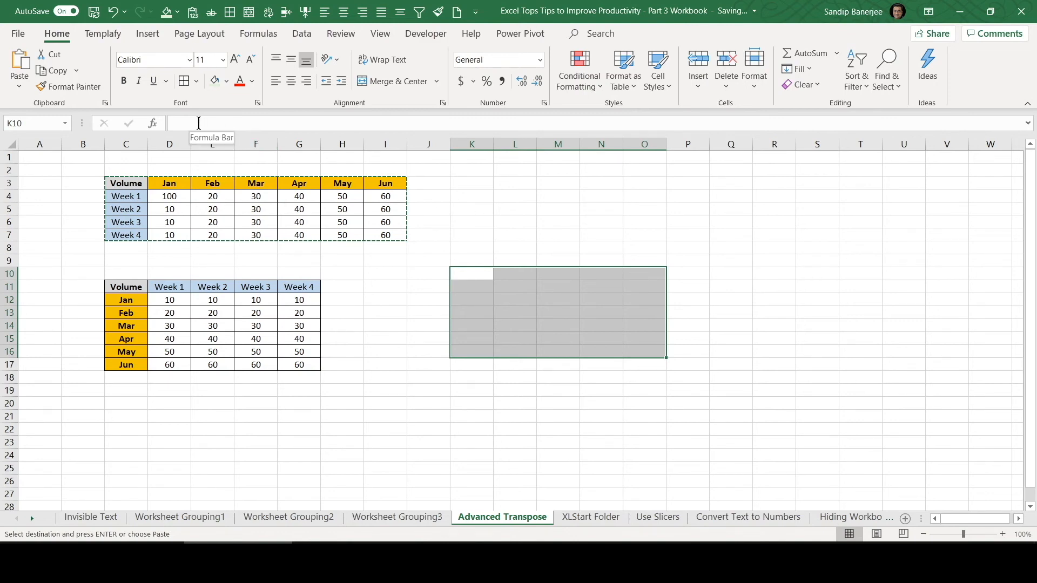
{"action": "left_click", "coordinate": [199, 124]}
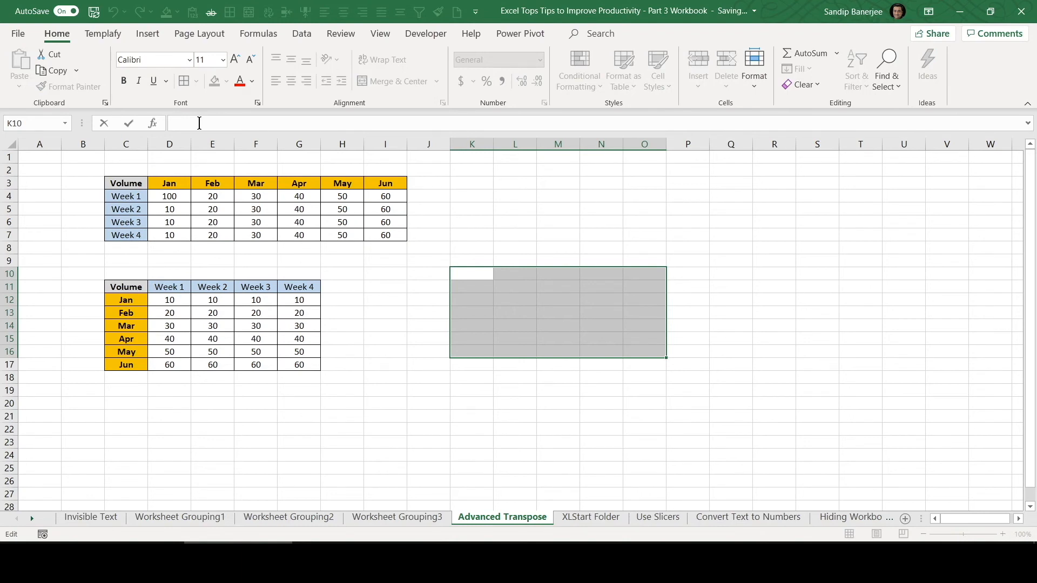
{"action": "type", "text": "=t"}
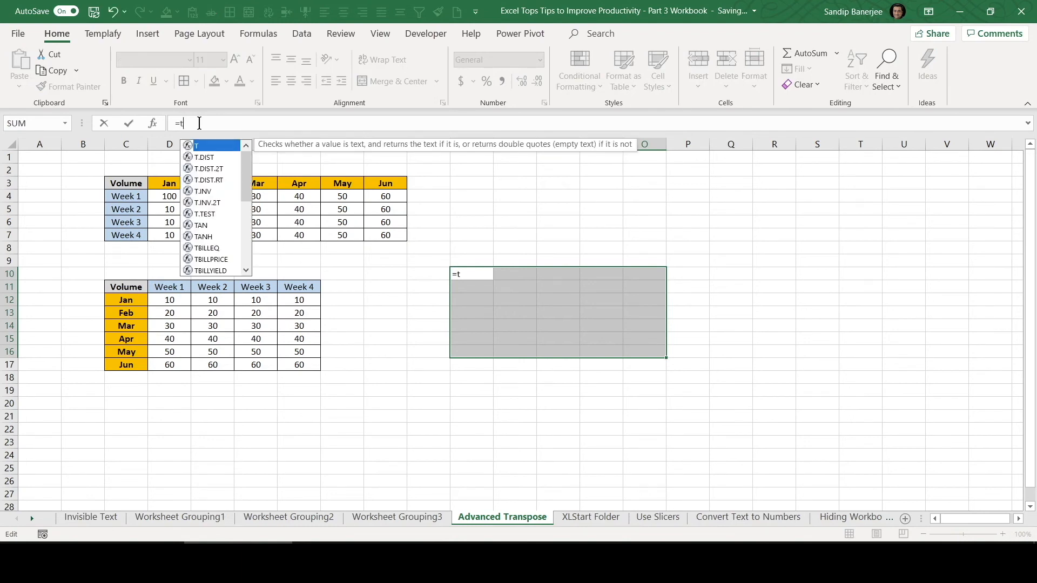
{"action": "type", "text": "ranspose"}
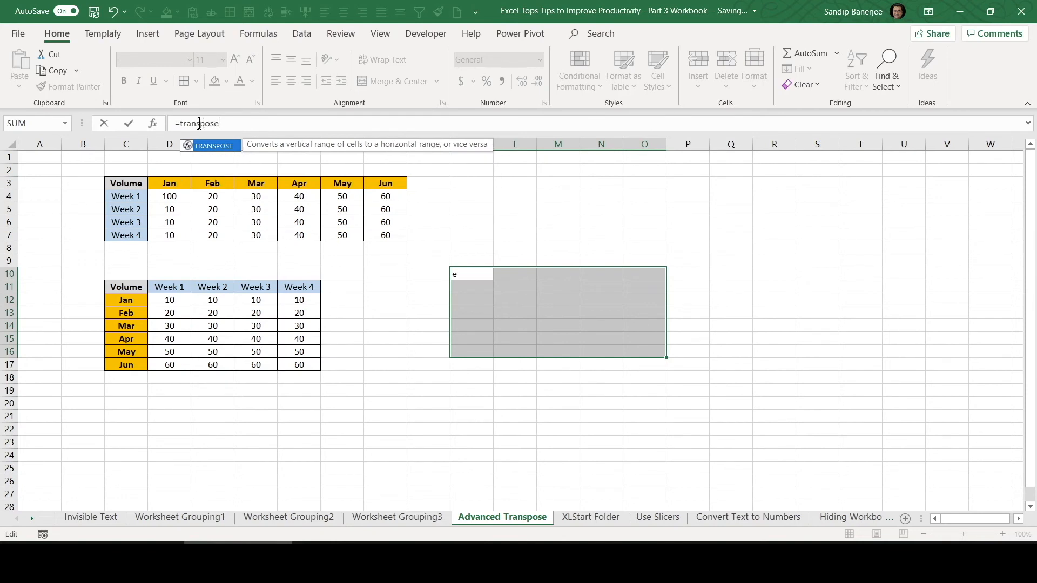
{"action": "type", "text": "("}
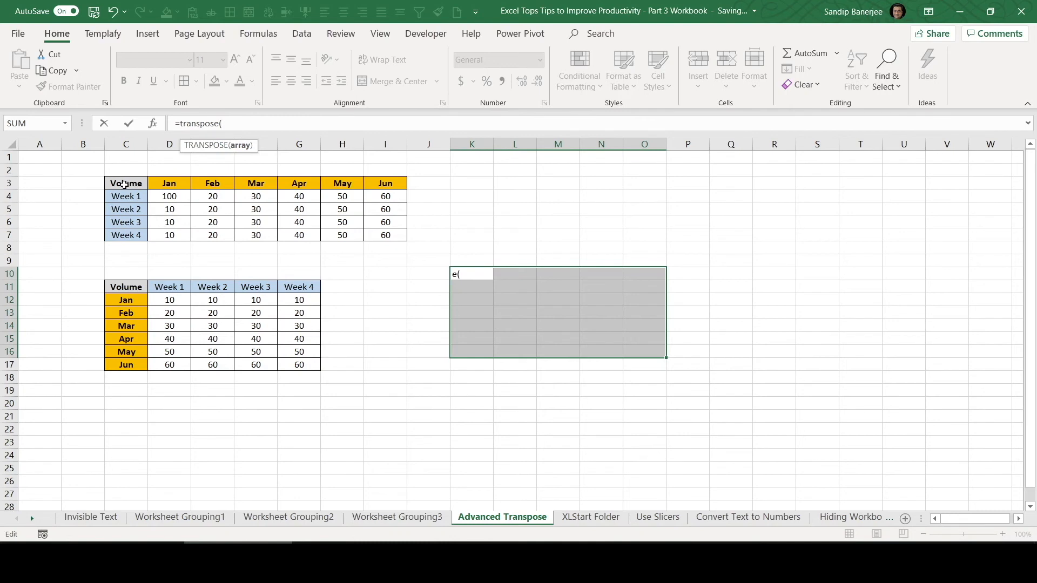
{"action": "left_click_drag", "start_coordinate": [124, 181], "coordinate": [385, 233]}
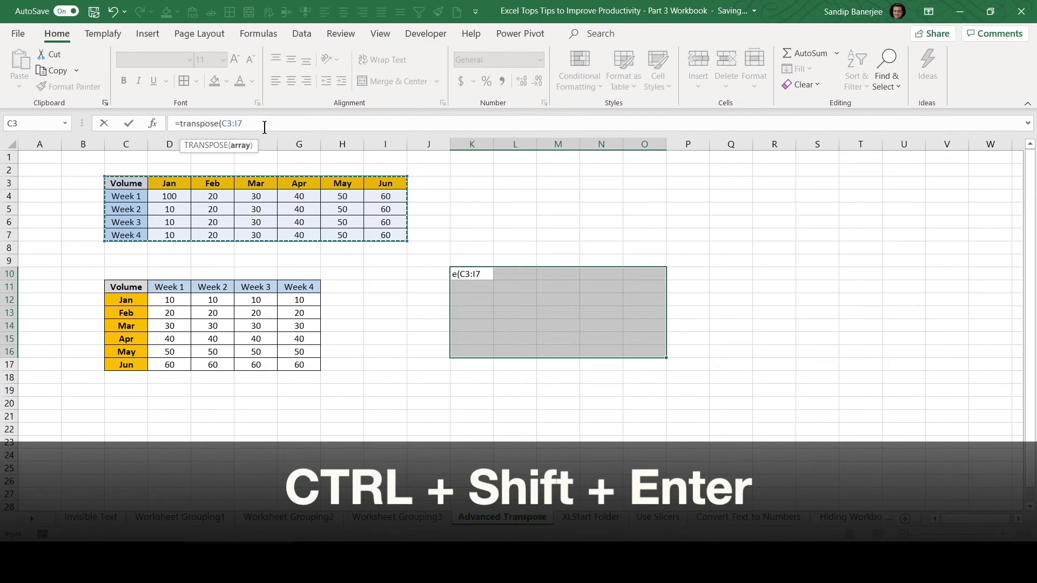
{"action": "key", "text": "ctrl+shift+Return"}
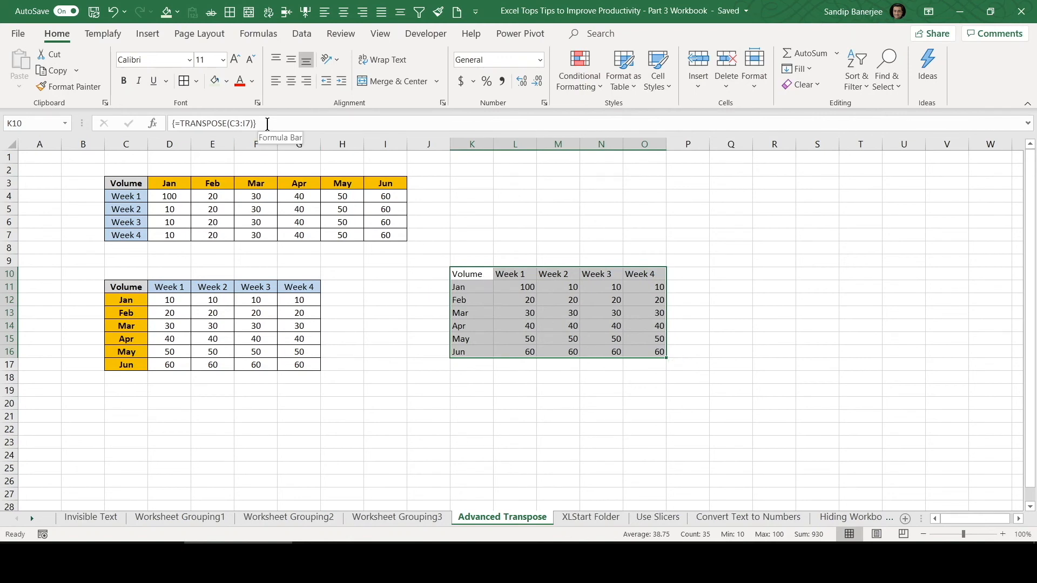
{"action": "key", "text": "ctrl"}
{"action": "key", "text": "ctrl"}
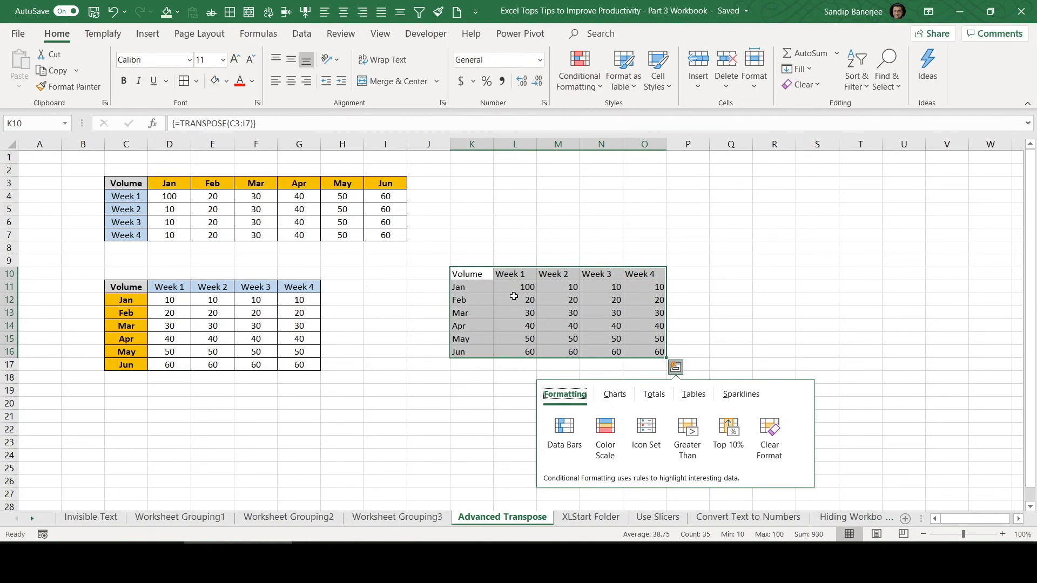
{"action": "left_click", "coordinate": [729, 313]}
{"action": "left_click", "coordinate": [728, 313]}
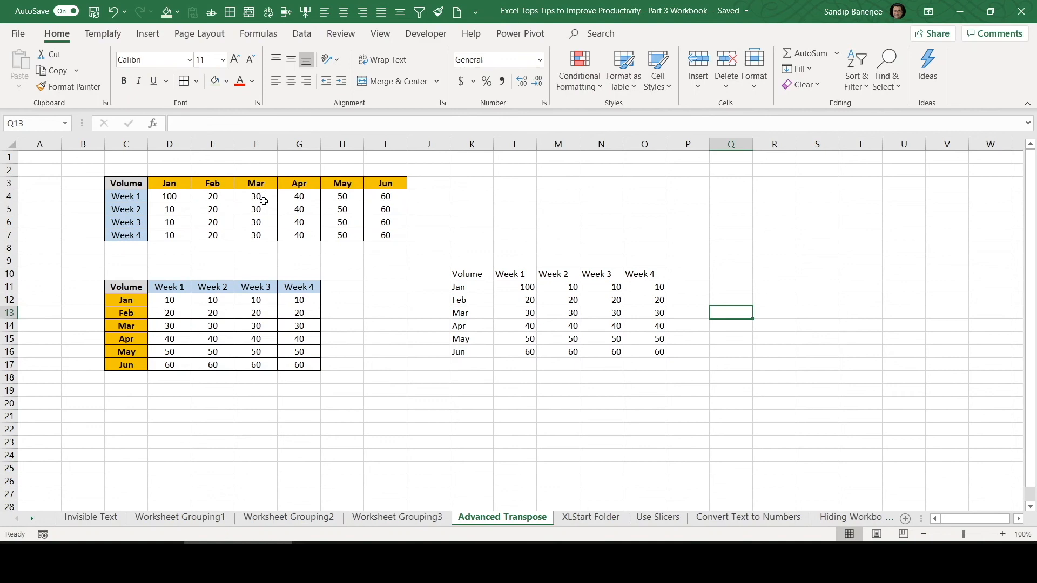
Set the Week 1 Mar volume in cell F4 to 3000 and check the linked cell L13 in the TRANSPOSE output
{"action": "left_click", "coordinate": [265, 199]}
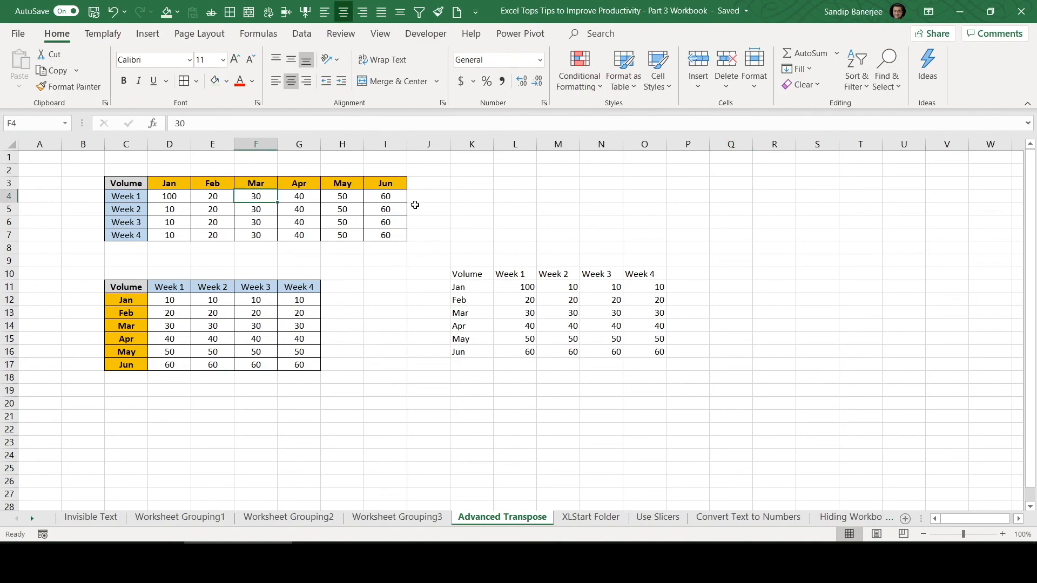
{"action": "type", "text": "3000"}
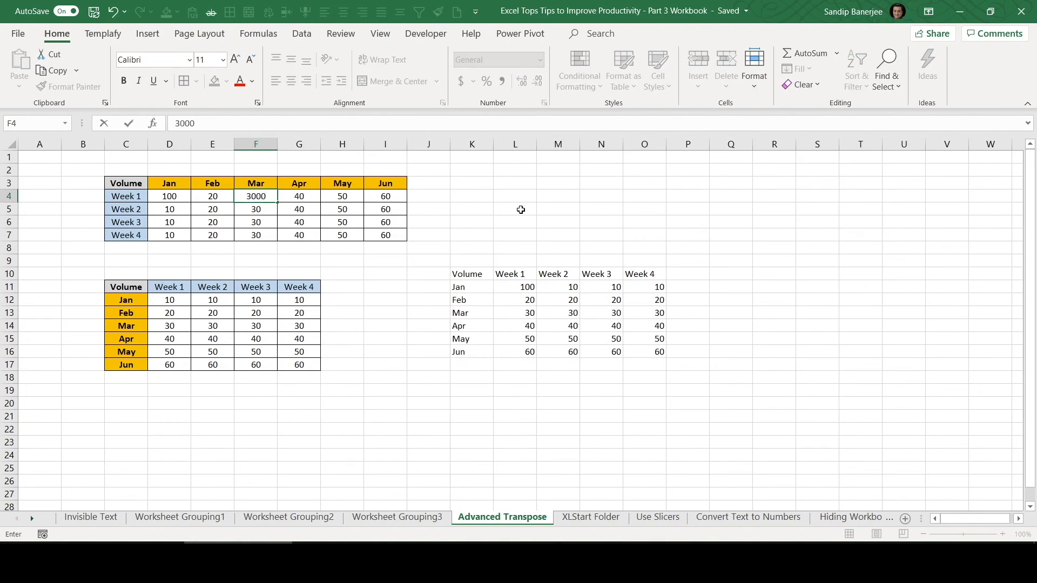
{"action": "key", "text": "Return"}
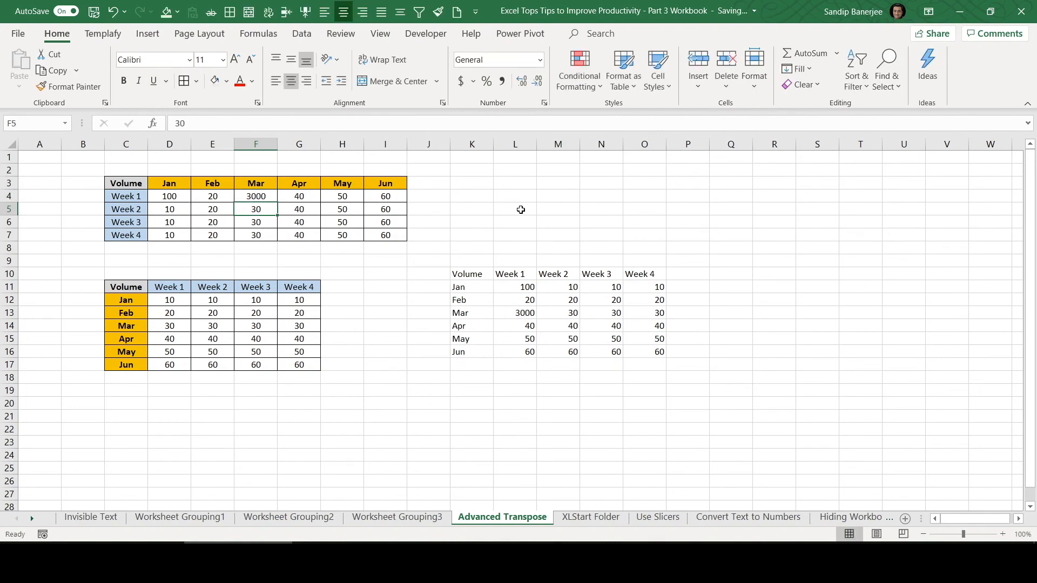
{"action": "left_click", "coordinate": [526, 314]}
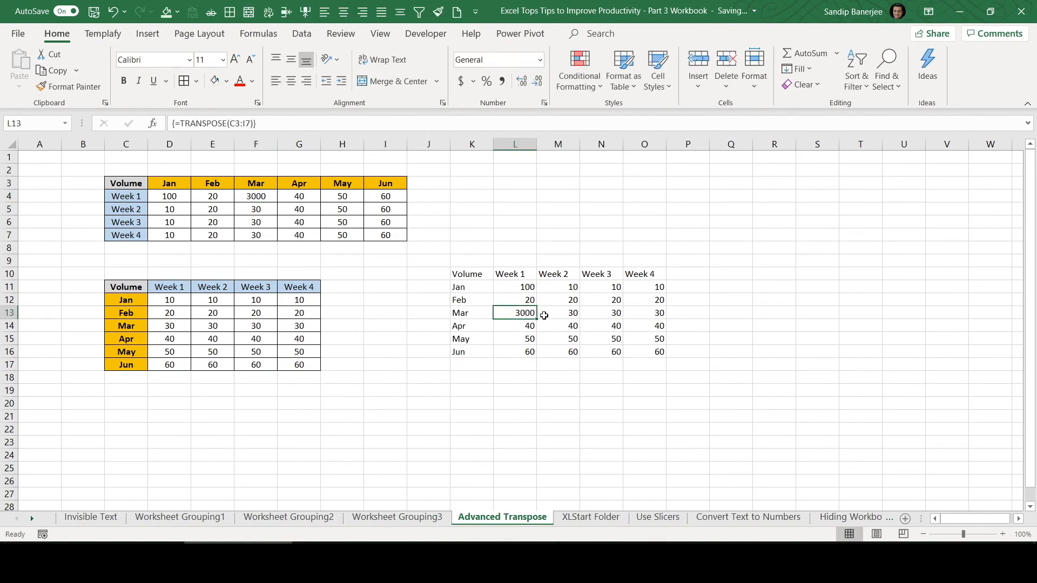
{"action": "key", "text": "ctrl"}
{"action": "key", "text": "ctrl"}
{"action": "key", "text": "ctrl"}
{"action": "key", "text": "ctrl"}
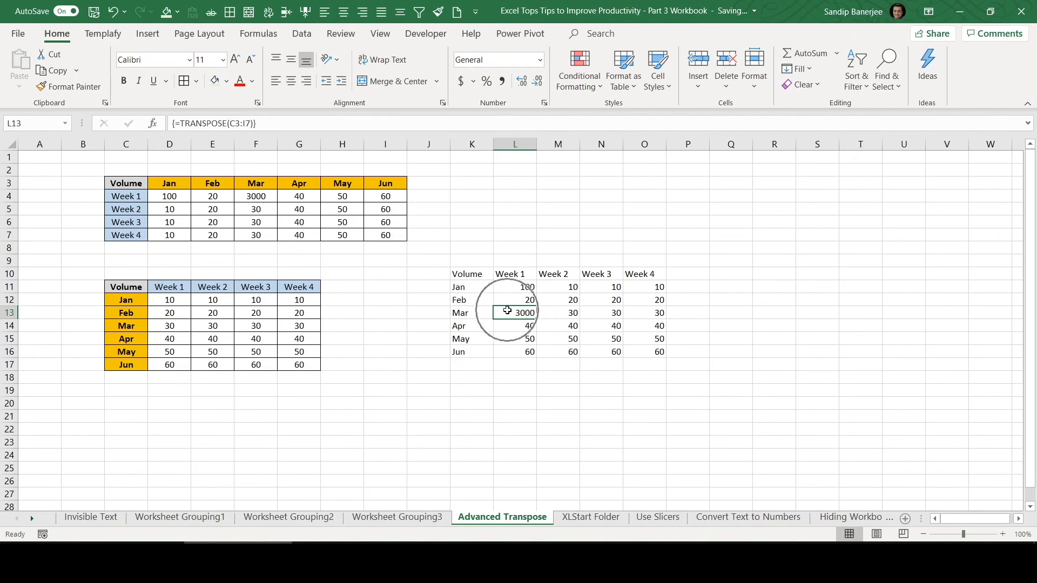
{"action": "key", "text": "ctrl"}
Compare the source Volume table C3:I7 with the TRANSPOSE array output in K10:O16
{"action": "left_click", "coordinate": [471, 275]}
{"action": "left_click_drag", "start_coordinate": [125, 183], "coordinate": [388, 231]}
{"action": "left_click_drag", "start_coordinate": [472, 274], "coordinate": [656, 351]}
{"action": "left_click", "coordinate": [189, 201]}
{"action": "left_click", "coordinate": [132, 183]}
{"action": "left_click_drag", "start_coordinate": [131, 183], "coordinate": [398, 238]}
{"action": "left_click_drag", "start_coordinate": [472, 274], "coordinate": [646, 349]}
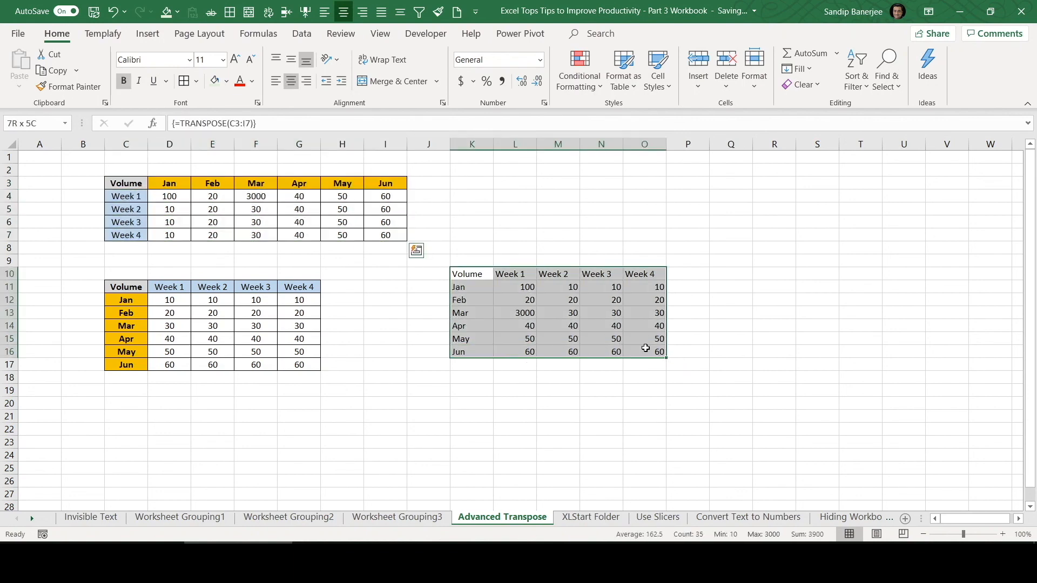
{"action": "left_click", "coordinate": [542, 388]}
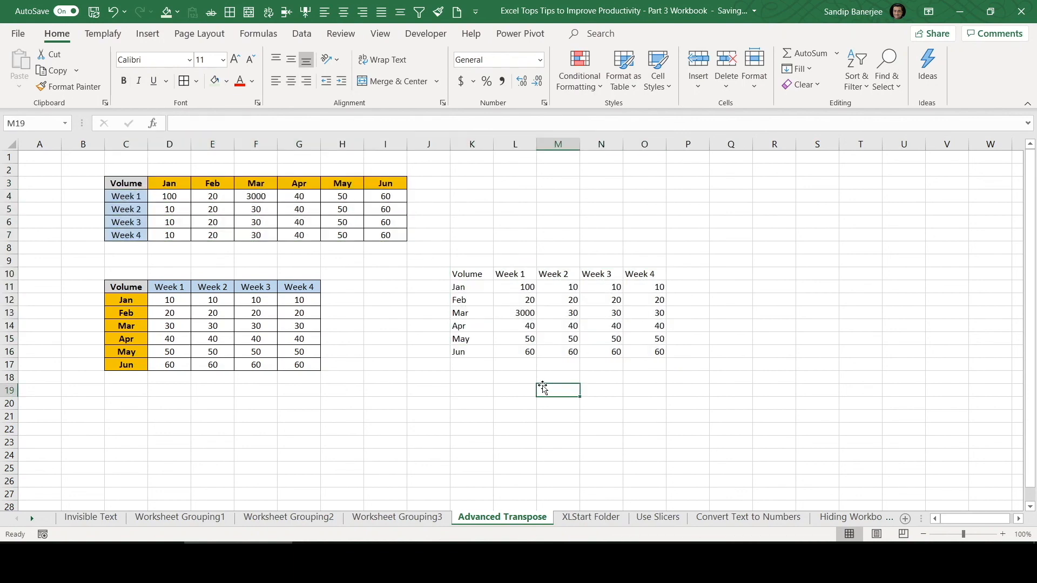